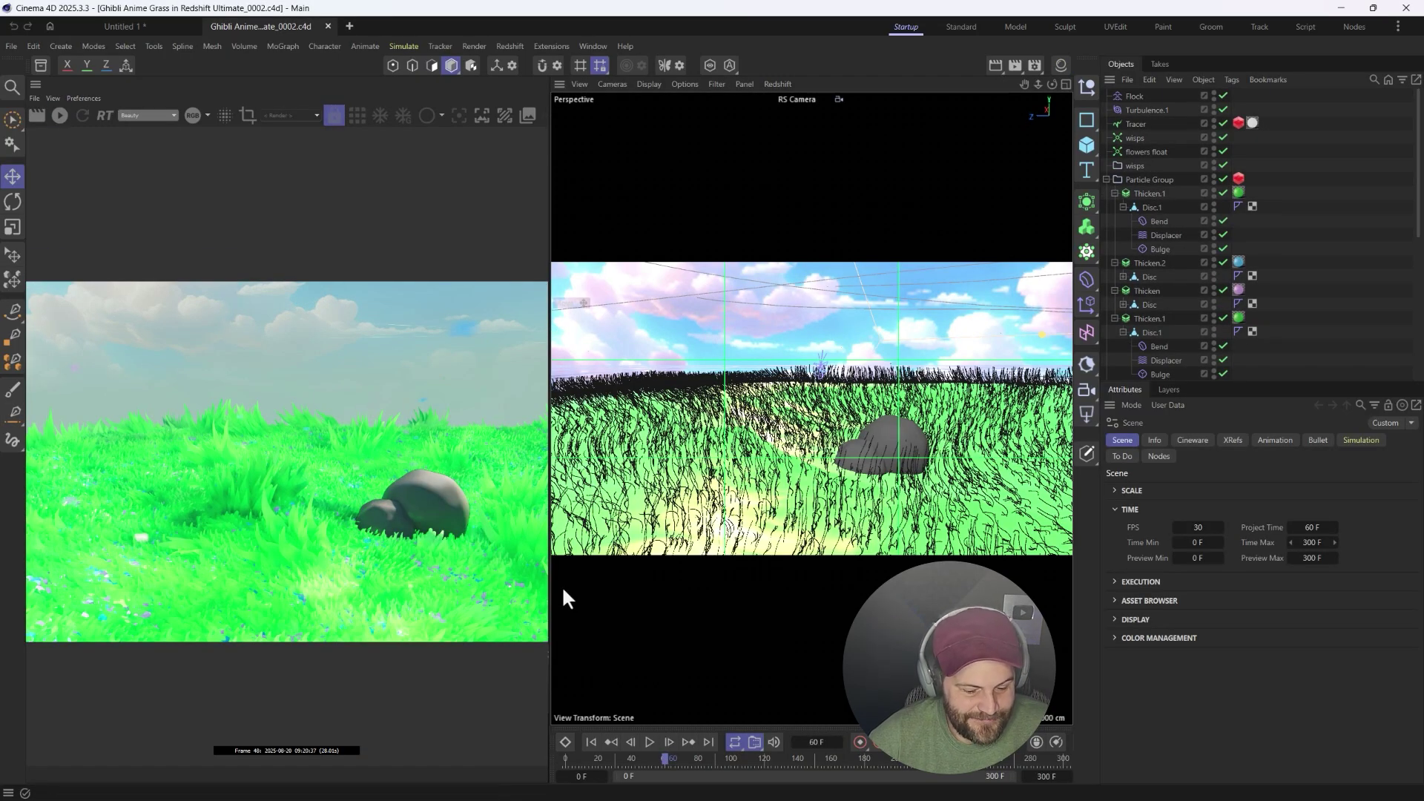
Play the grass animation and stop it at frame 168.
{"action": "left_click", "coordinate": [650, 741]}
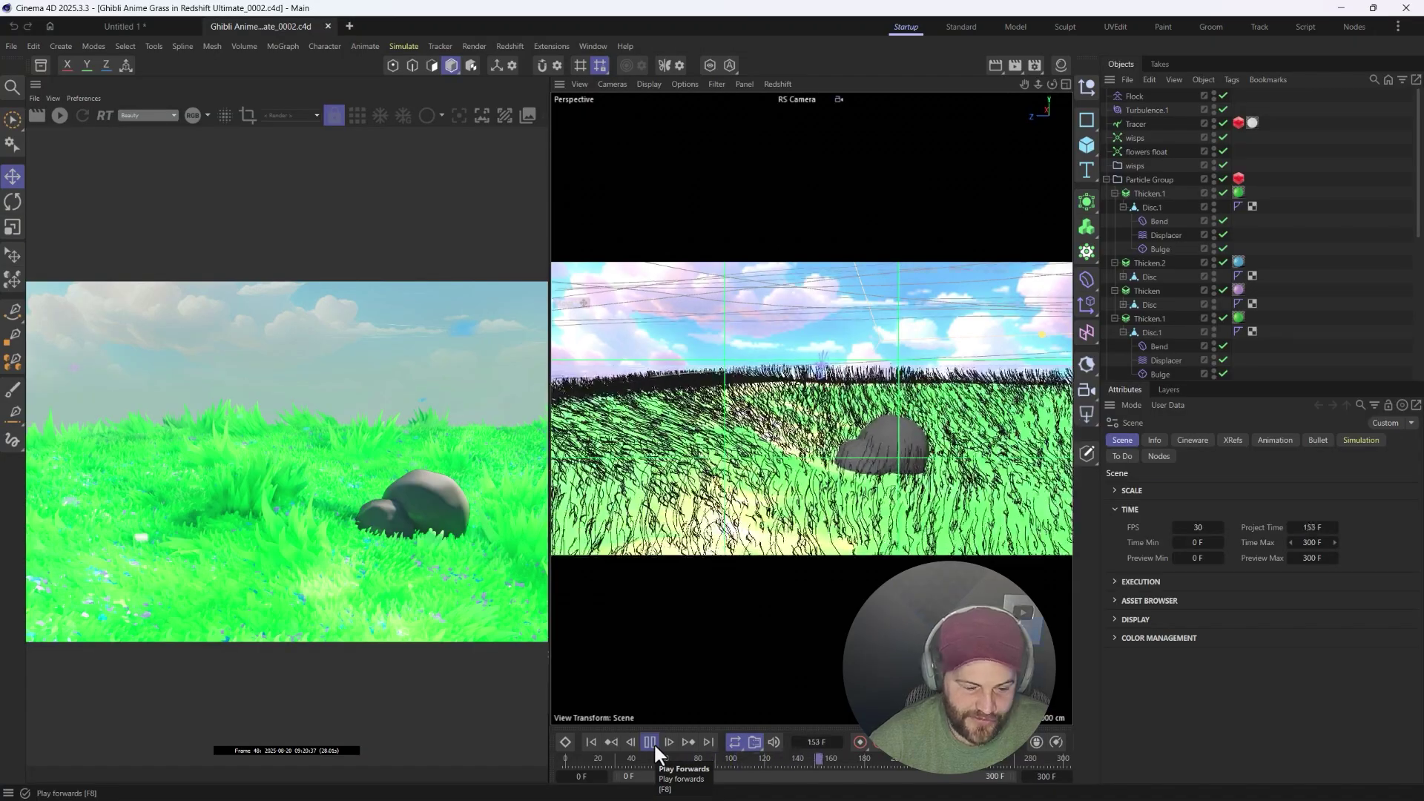
{"action": "left_click", "coordinate": [651, 742]}
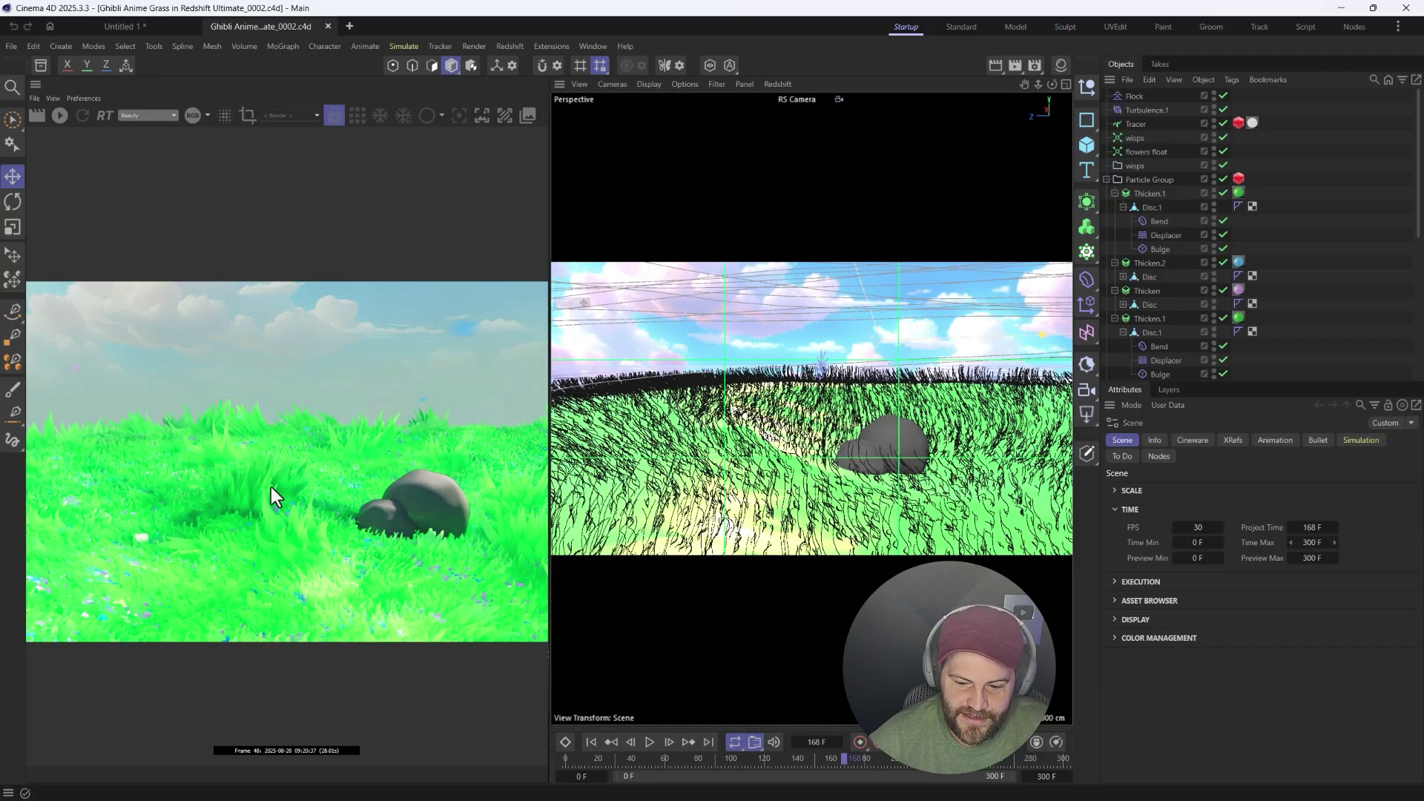
Open the Grass with AO material's node graph and inspect its noise-driven green Ramp.
{"action": "left_click", "coordinate": [1061, 64]}
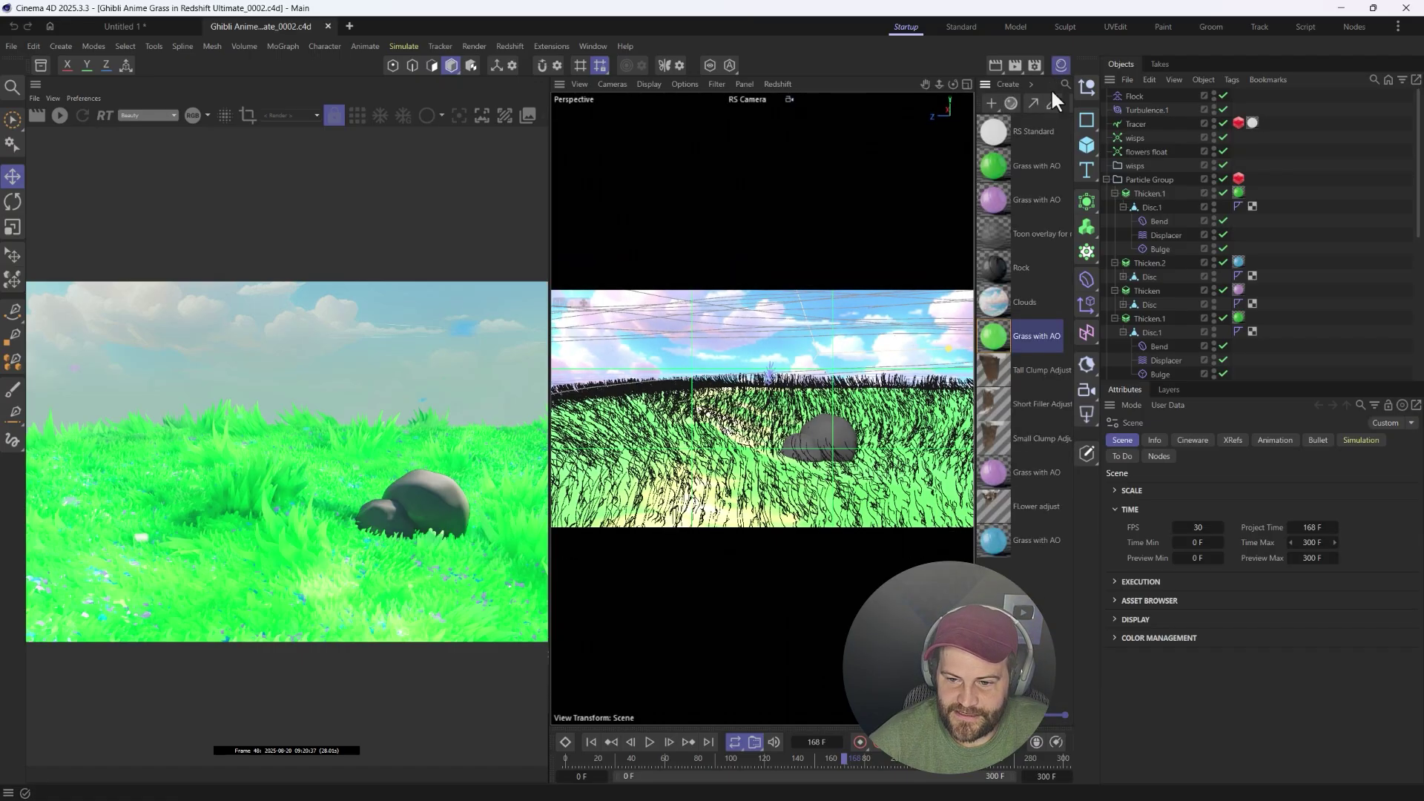
{"action": "double_click", "coordinate": [999, 167]}
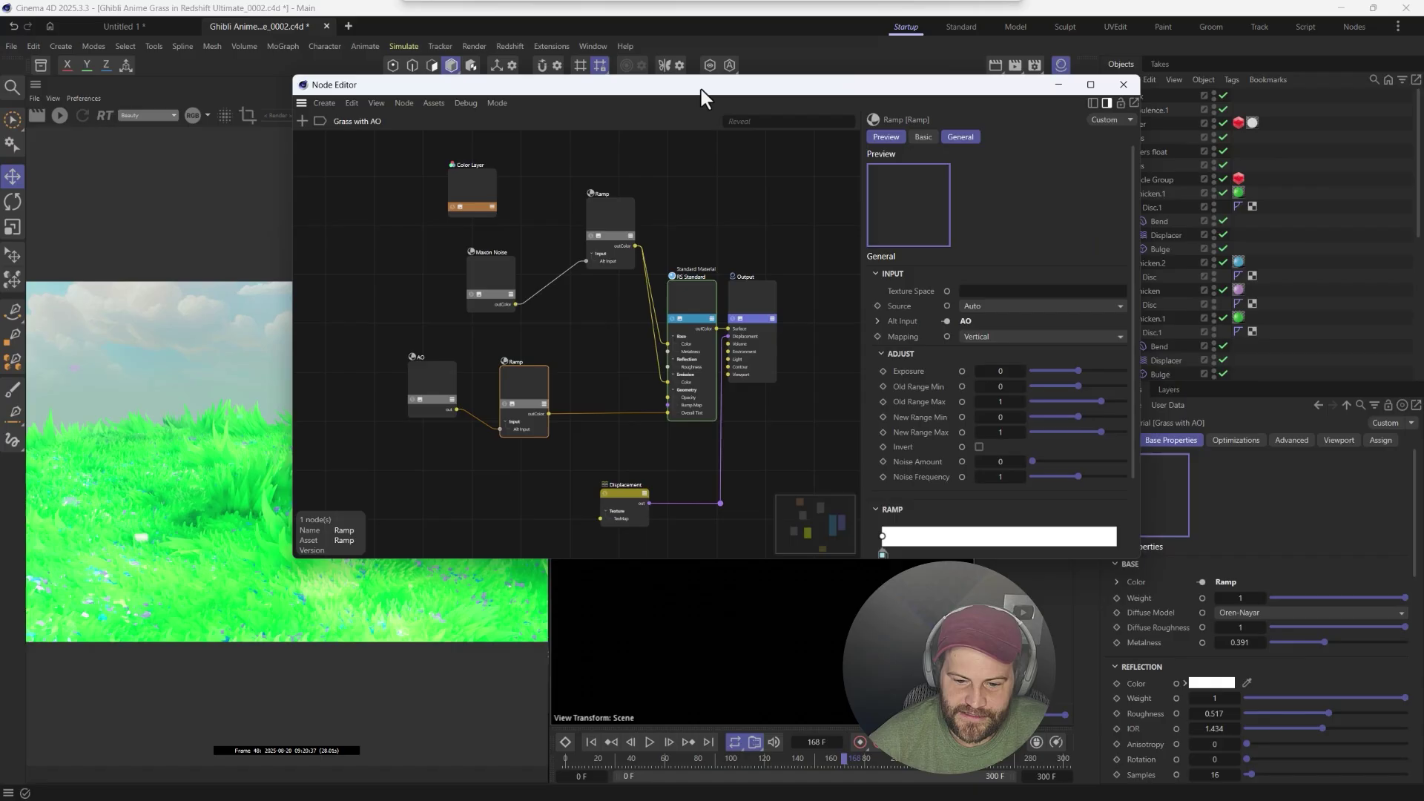
{"action": "left_click_drag", "start_coordinate": [701, 89], "coordinate": [654, 76]}
{"action": "left_click_drag", "start_coordinate": [563, 215], "coordinate": [533, 264]}
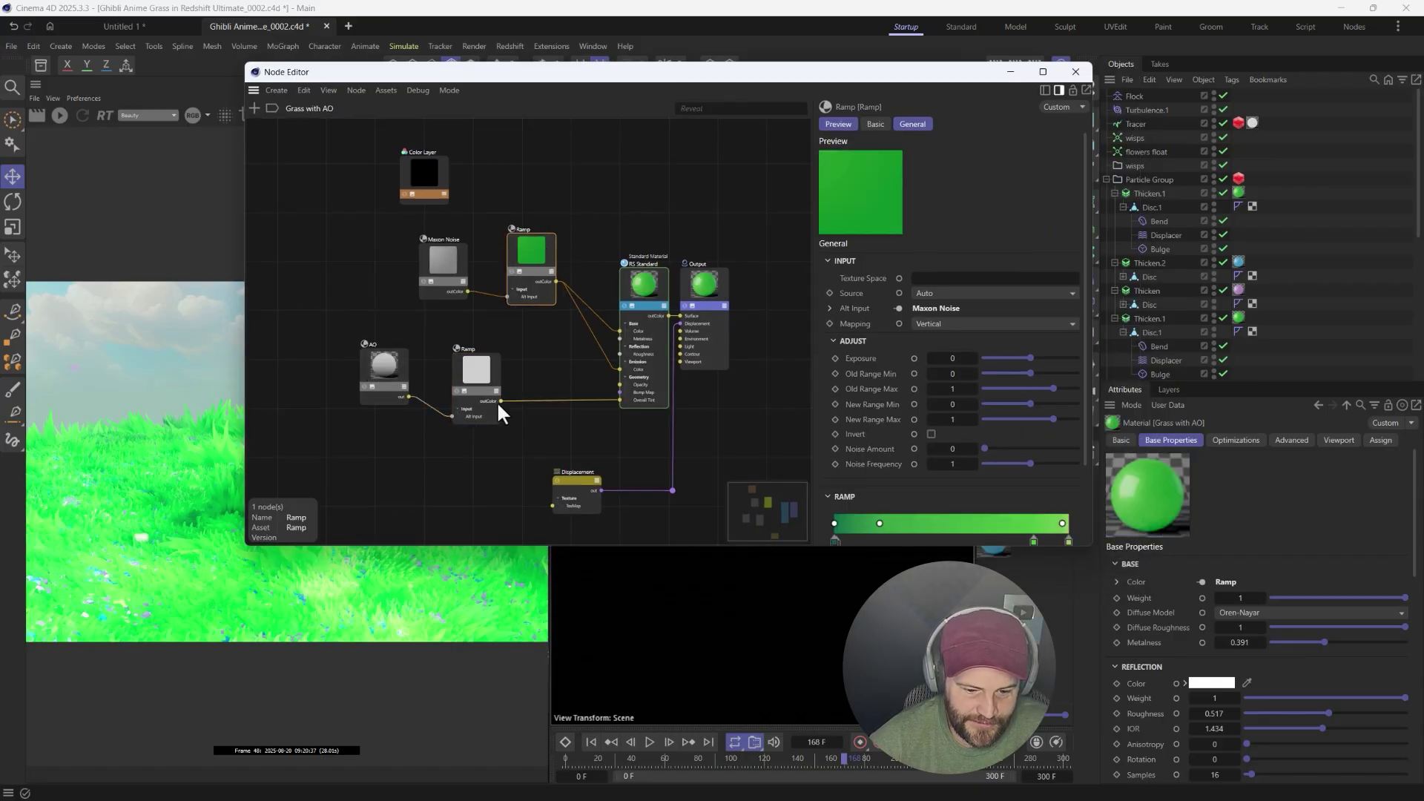
{"action": "scroll", "coordinate": [371, 367], "scroll_direction": "up", "scroll_amount": 3}
Inspect the AO node, its Ramp gradient, the Maxon Noise and the RS Standard settings.
{"action": "left_click", "coordinate": [430, 347]}
{"action": "left_click", "coordinate": [576, 353]}
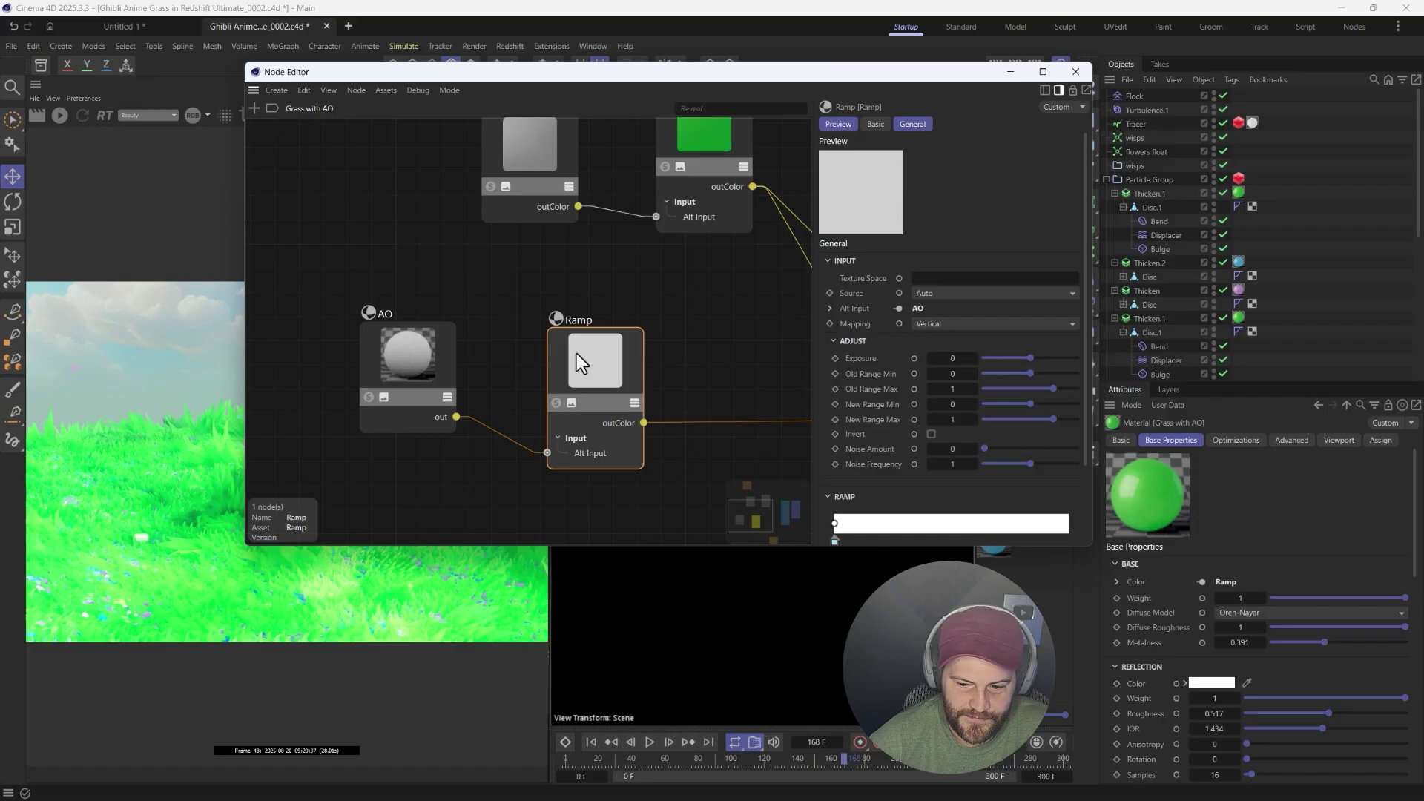
{"action": "left_click", "coordinate": [836, 541]}
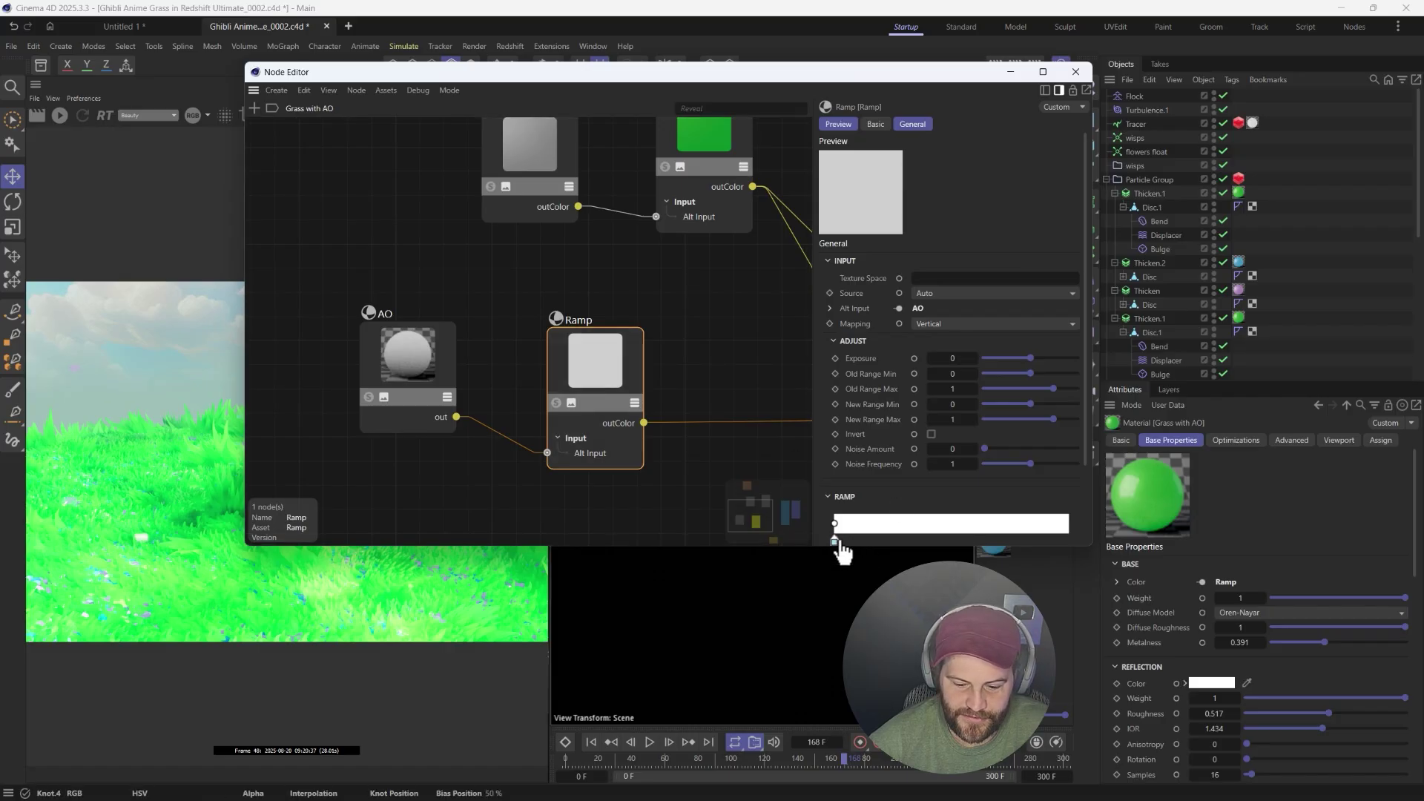
{"action": "middle_click_drag", "start_coordinate": [744, 339], "coordinate": [472, 395]}
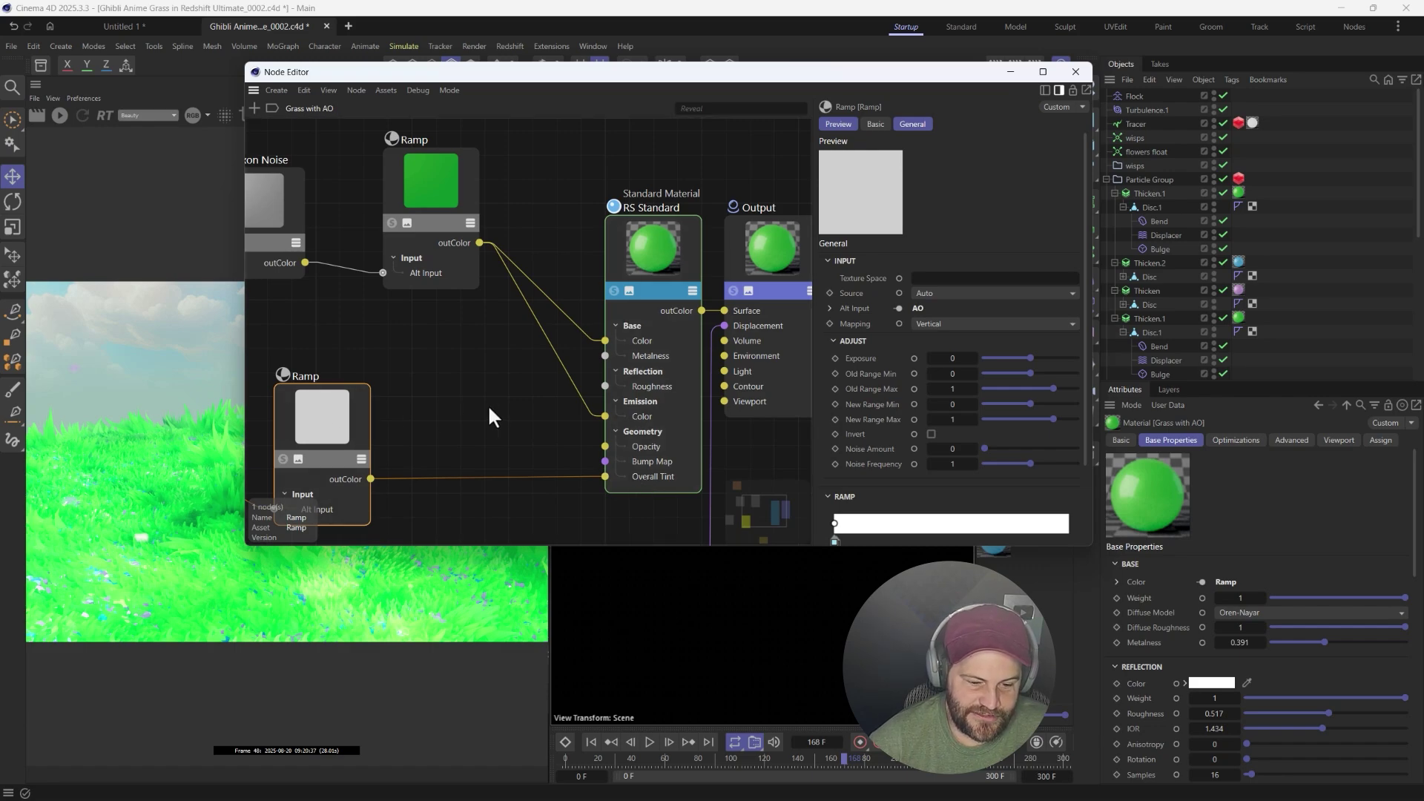
{"action": "left_click_drag", "start_coordinate": [278, 195], "coordinate": [307, 190]}
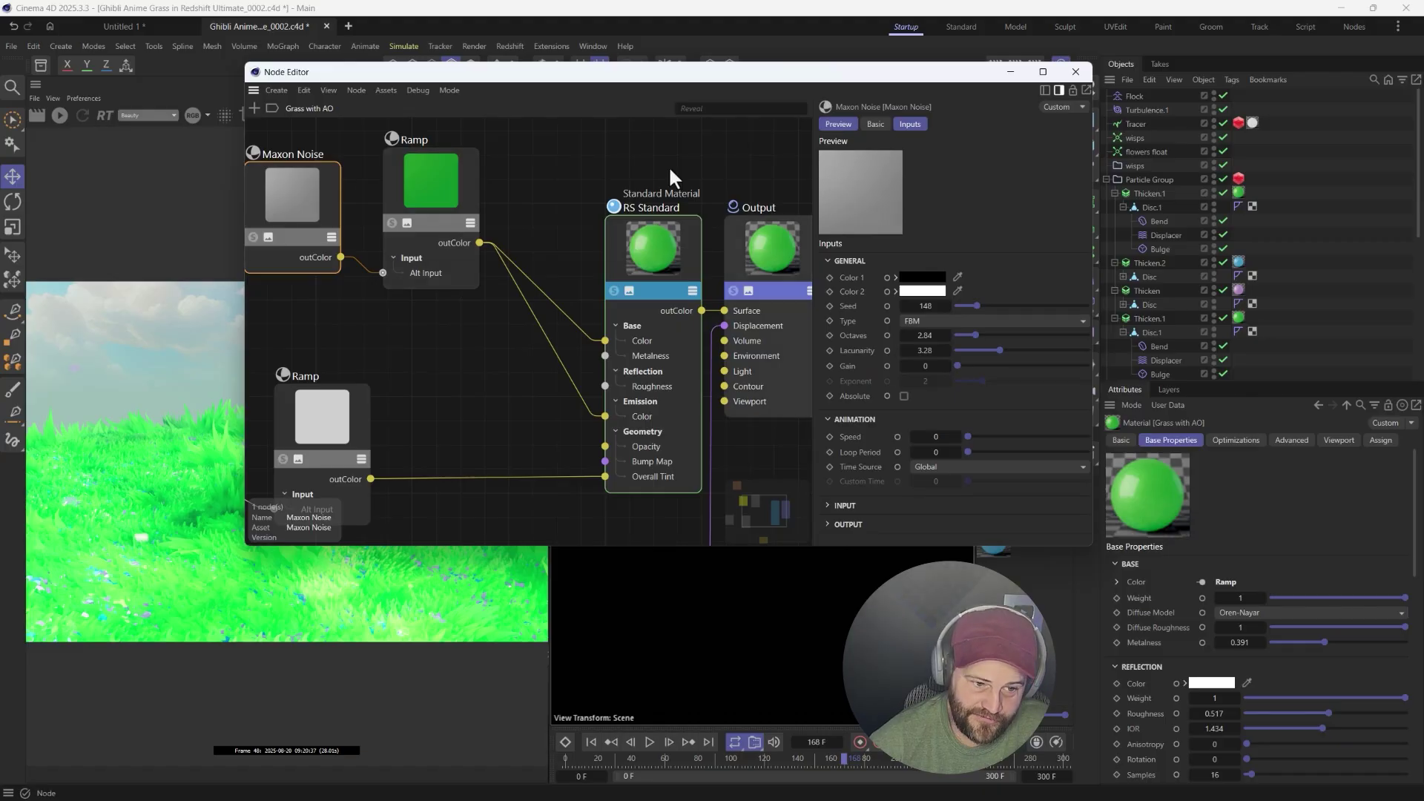
{"action": "left_click_drag", "start_coordinate": [421, 173], "coordinate": [430, 189]}
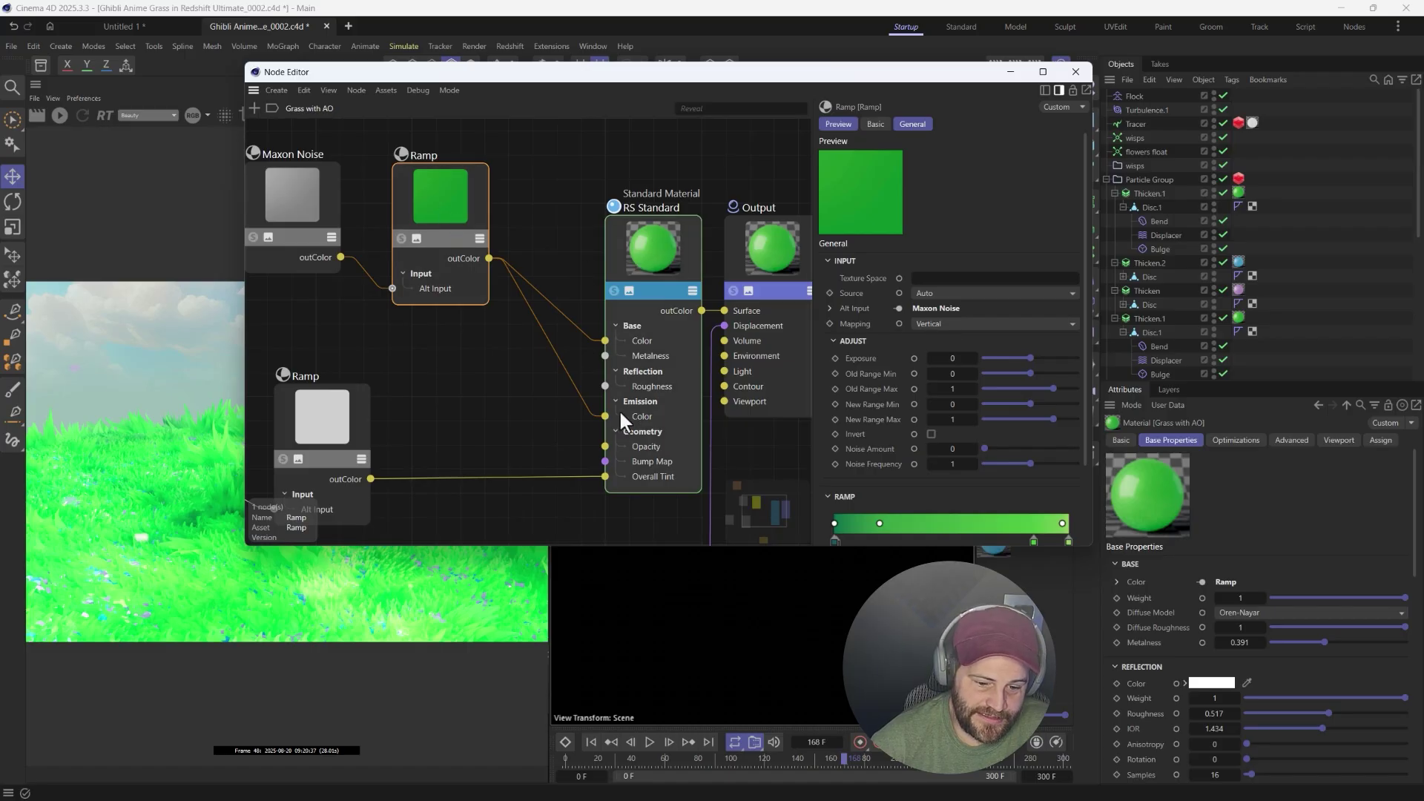
{"action": "left_click", "coordinate": [658, 262]}
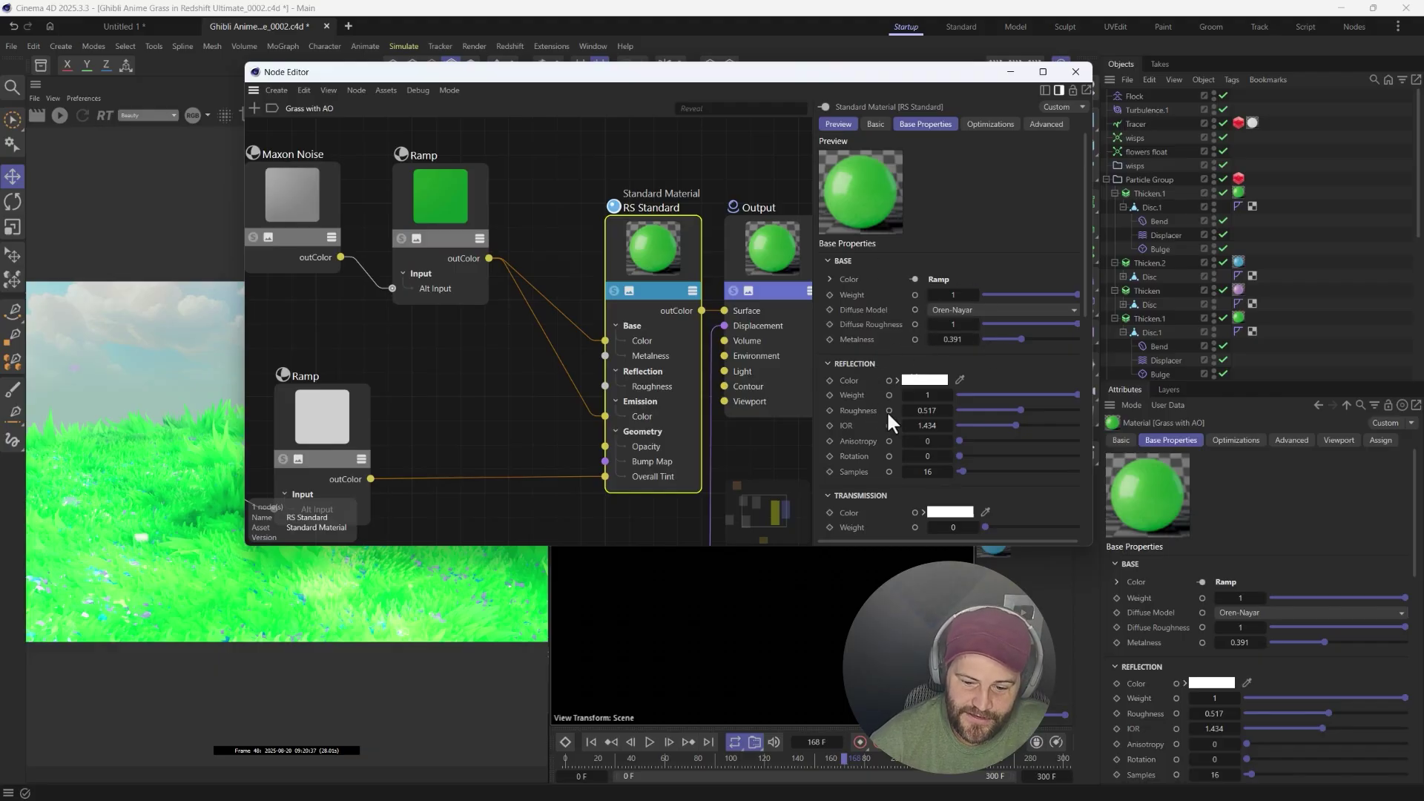
Review RS Standard's Coat, Emission and Geometry attributes, then close the Node Editor.
{"action": "scroll", "coordinate": [890, 415], "scroll_direction": "down", "scroll_amount": 4}
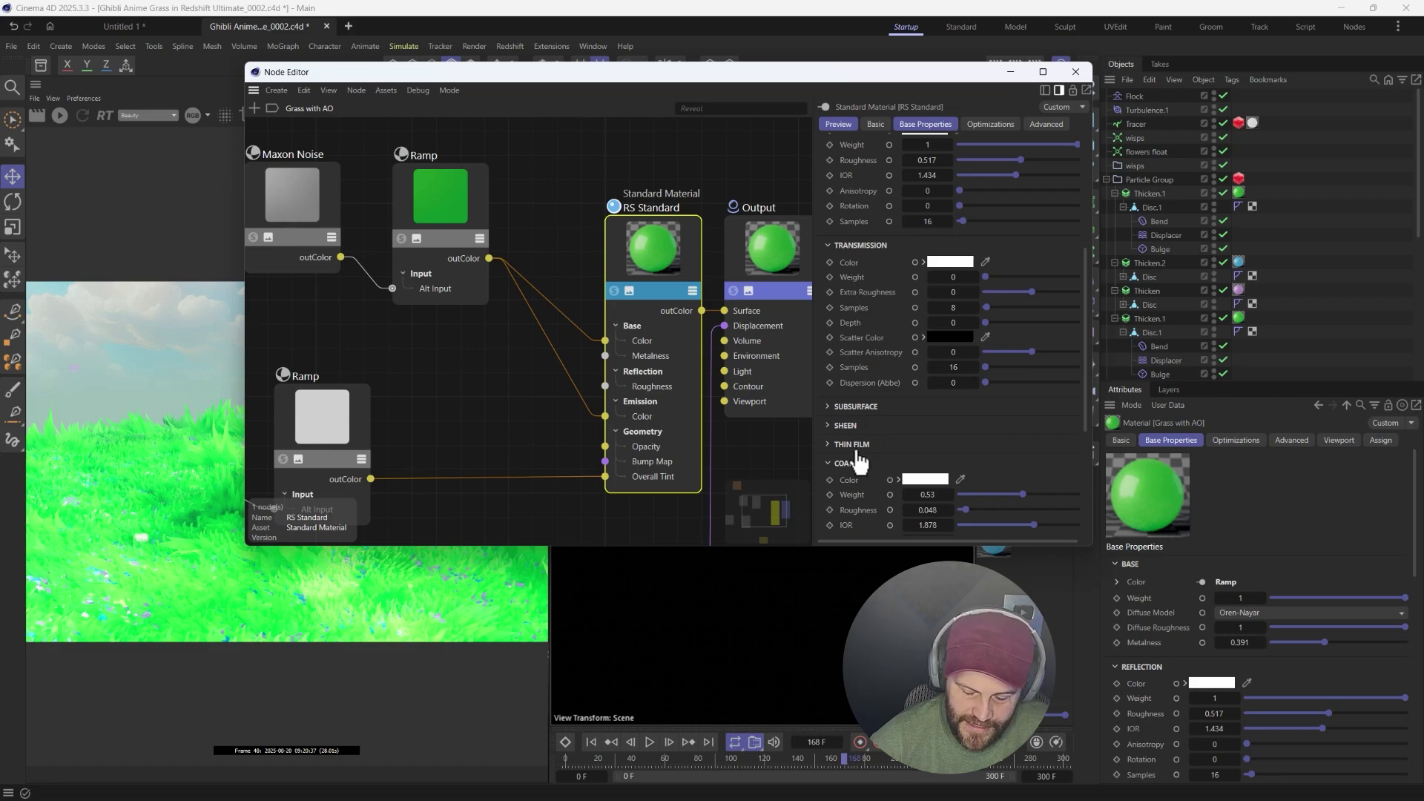
{"action": "scroll", "coordinate": [859, 458], "scroll_direction": "down", "scroll_amount": 3}
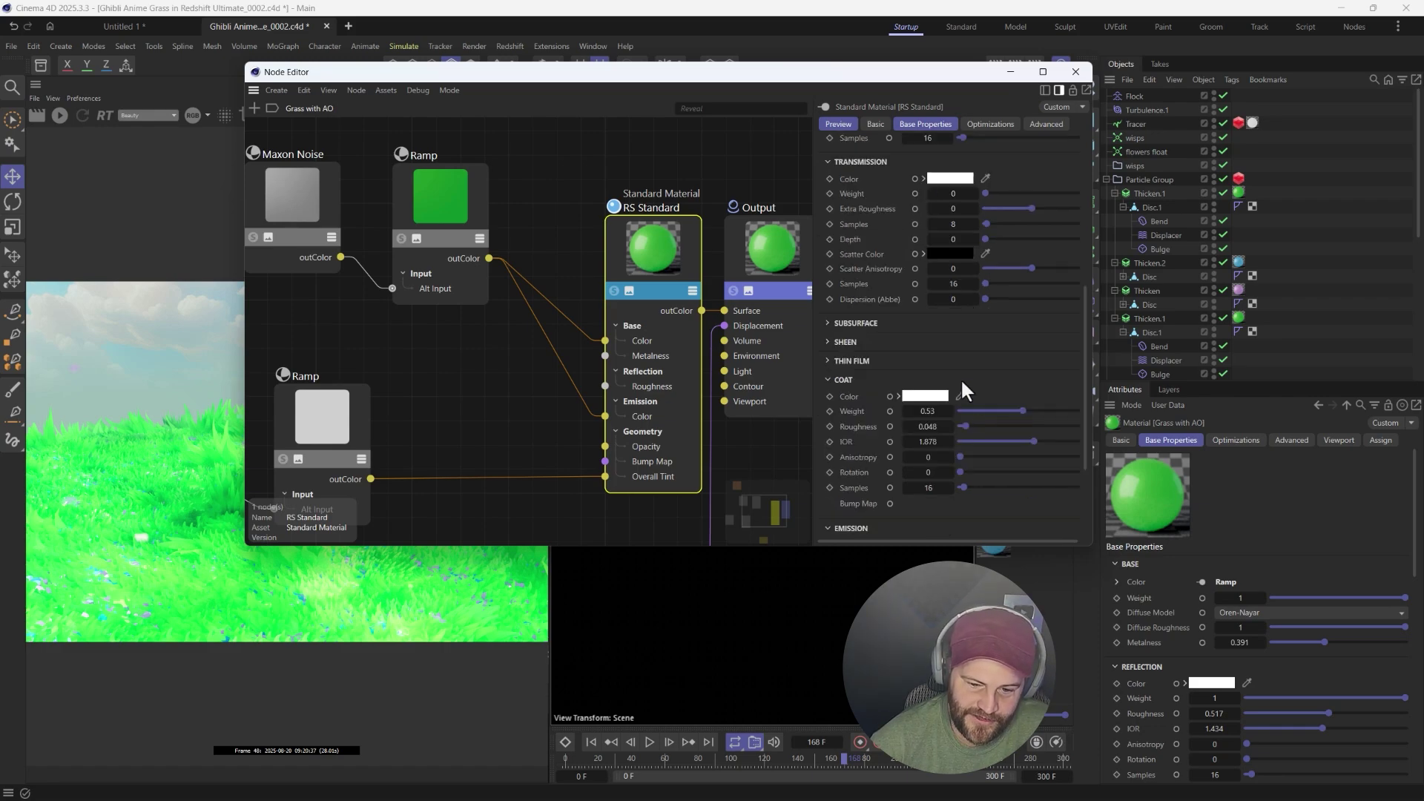
{"action": "left_click_drag", "start_coordinate": [660, 226], "coordinate": [644, 246]}
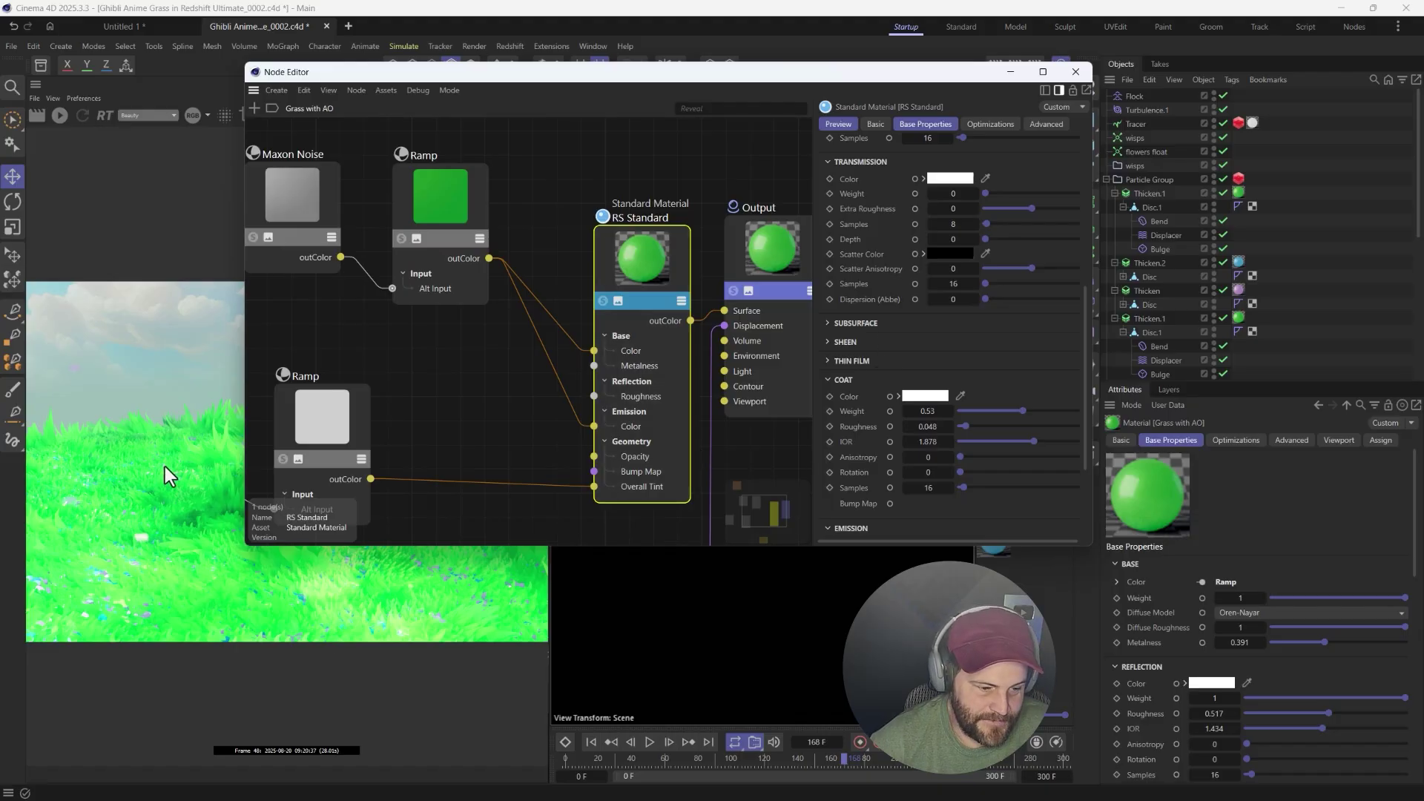
{"action": "scroll", "coordinate": [845, 378], "scroll_direction": "down", "scroll_amount": 3}
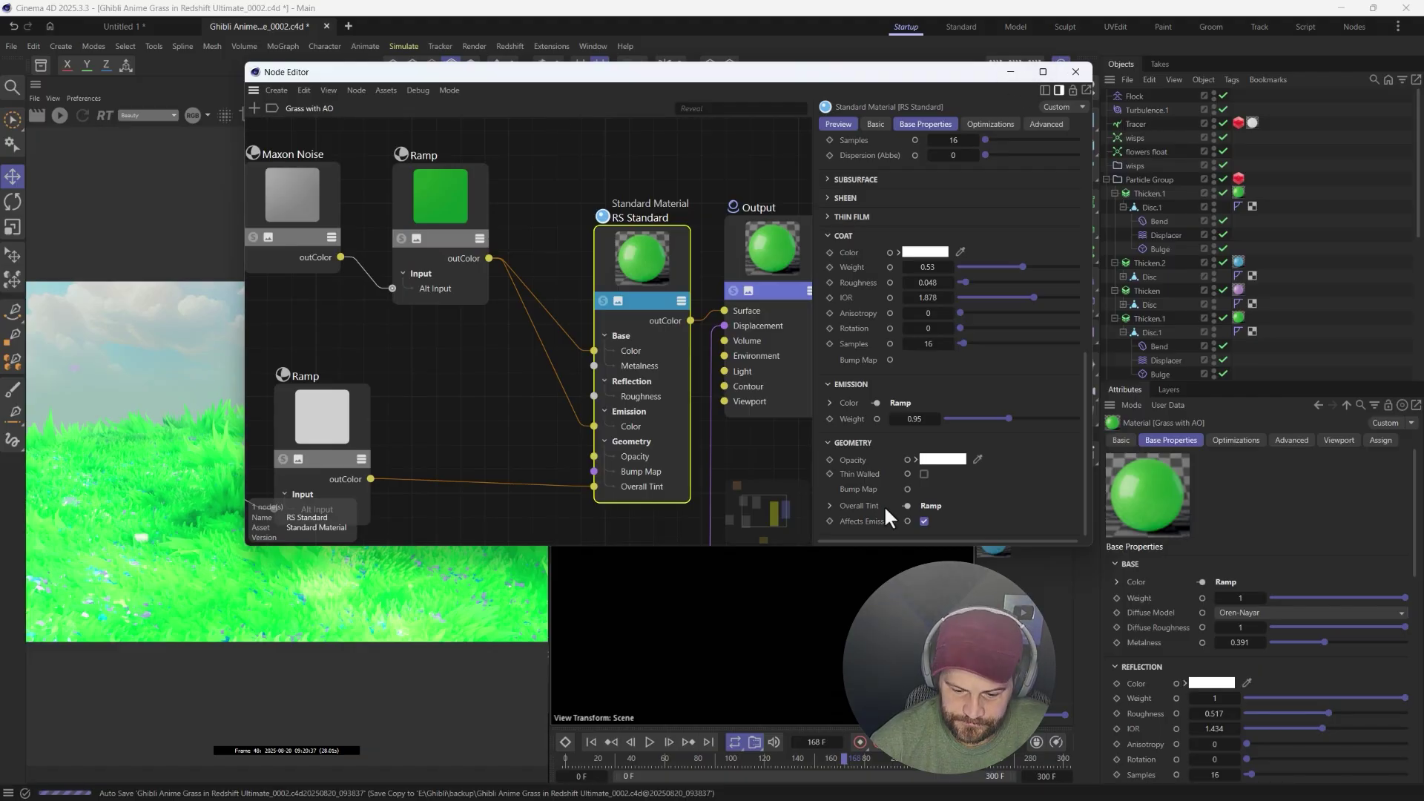
{"action": "left_click", "coordinate": [1087, 68]}
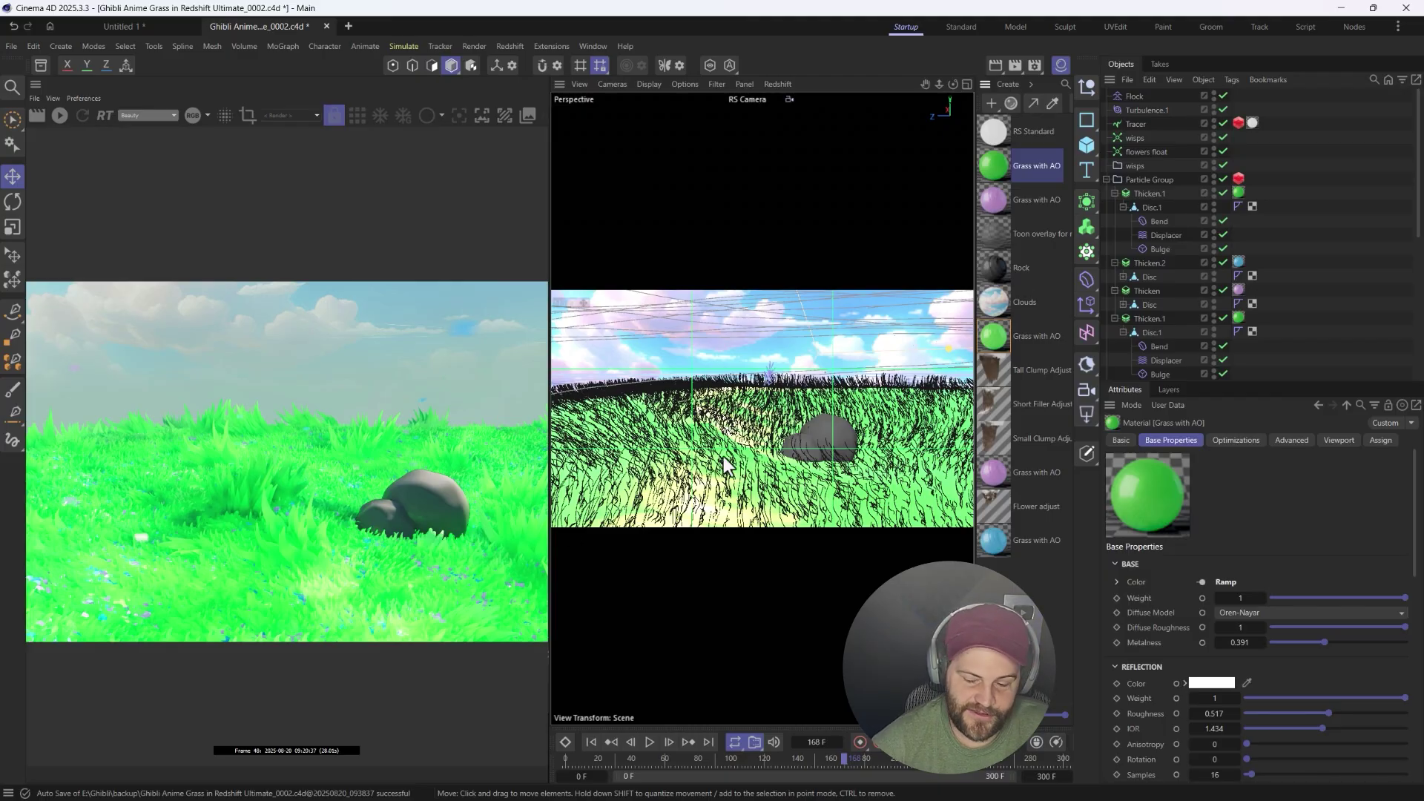
Collapse the Thicken.1 hierarchy and scroll down to the Grass null.
{"action": "left_click", "coordinate": [1114, 319]}
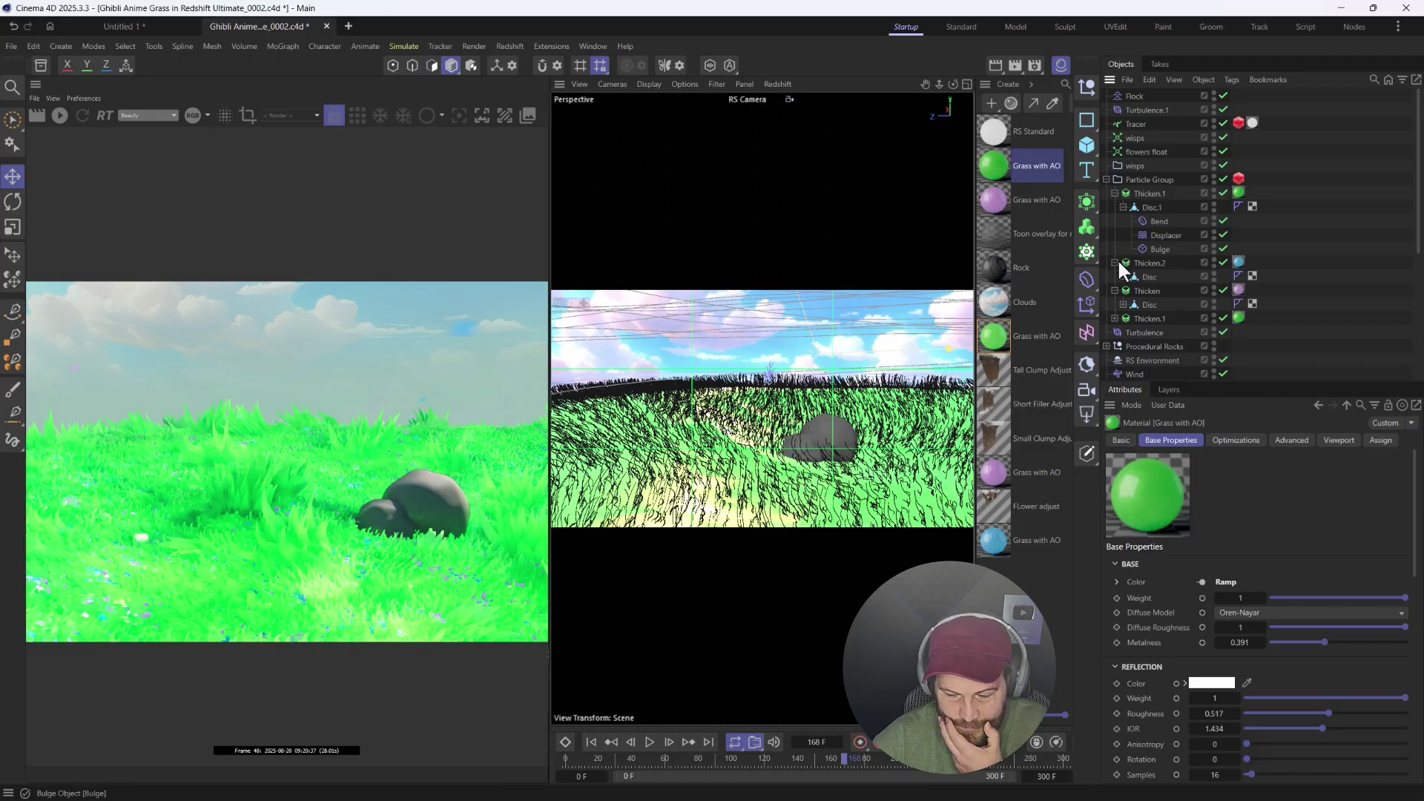
{"action": "scroll", "coordinate": [1157, 286], "scroll_direction": "down", "scroll_amount": 3}
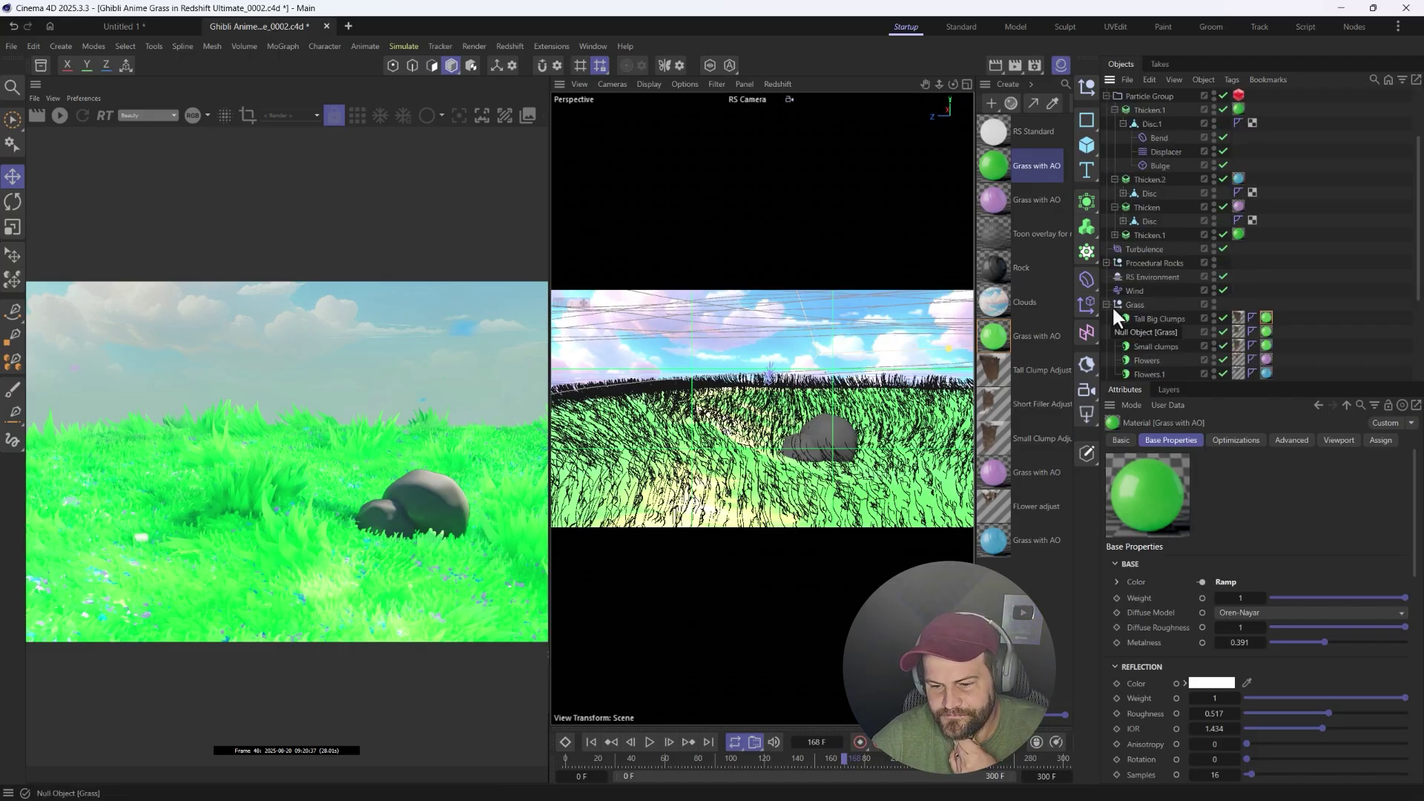
{"action": "scroll", "coordinate": [1142, 300], "scroll_direction": "down", "scroll_amount": 3}
Inspect the Tall Big Clumps, Short filler, Flowers and Flowers.1 hair settings.
{"action": "left_click", "coordinate": [1145, 236]}
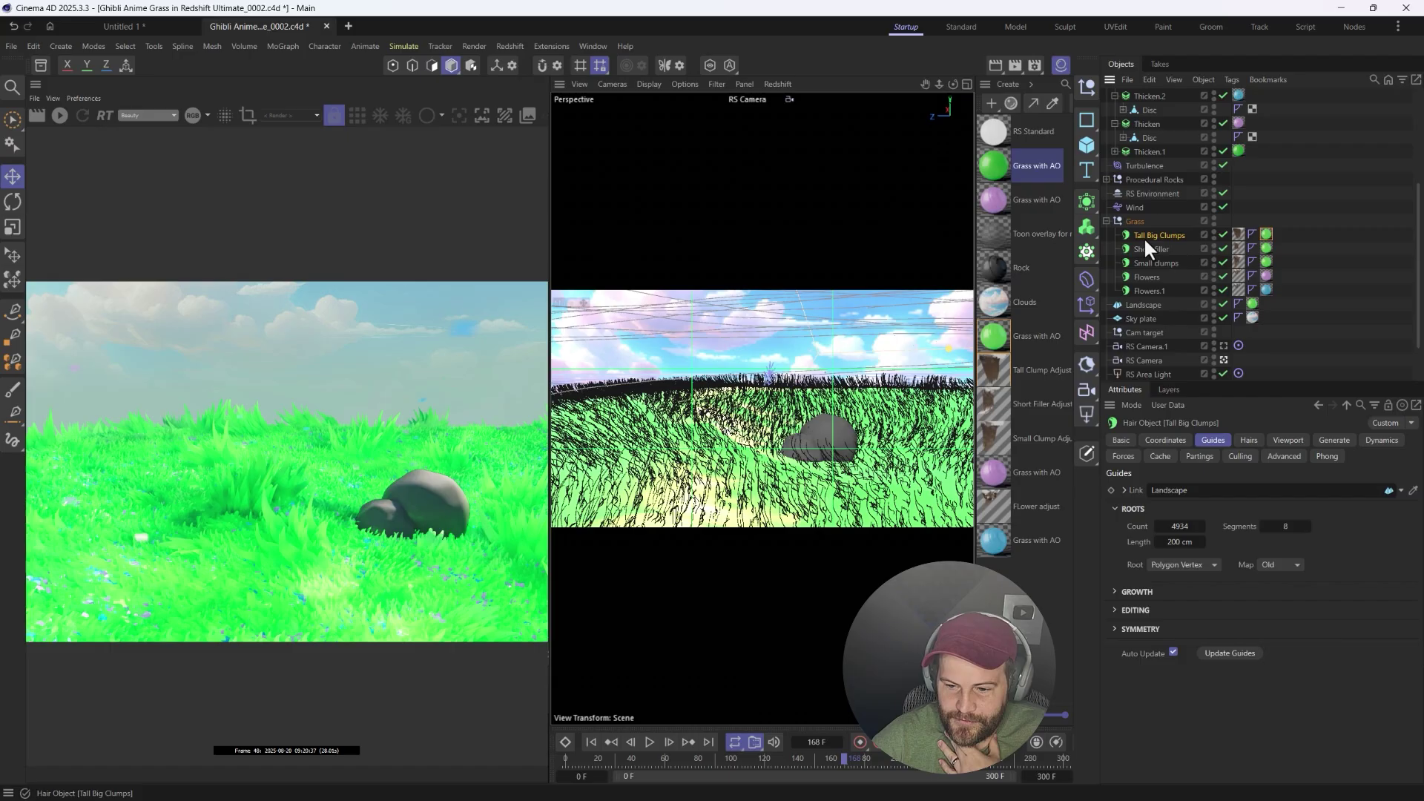
{"action": "left_click", "coordinate": [1145, 249]}
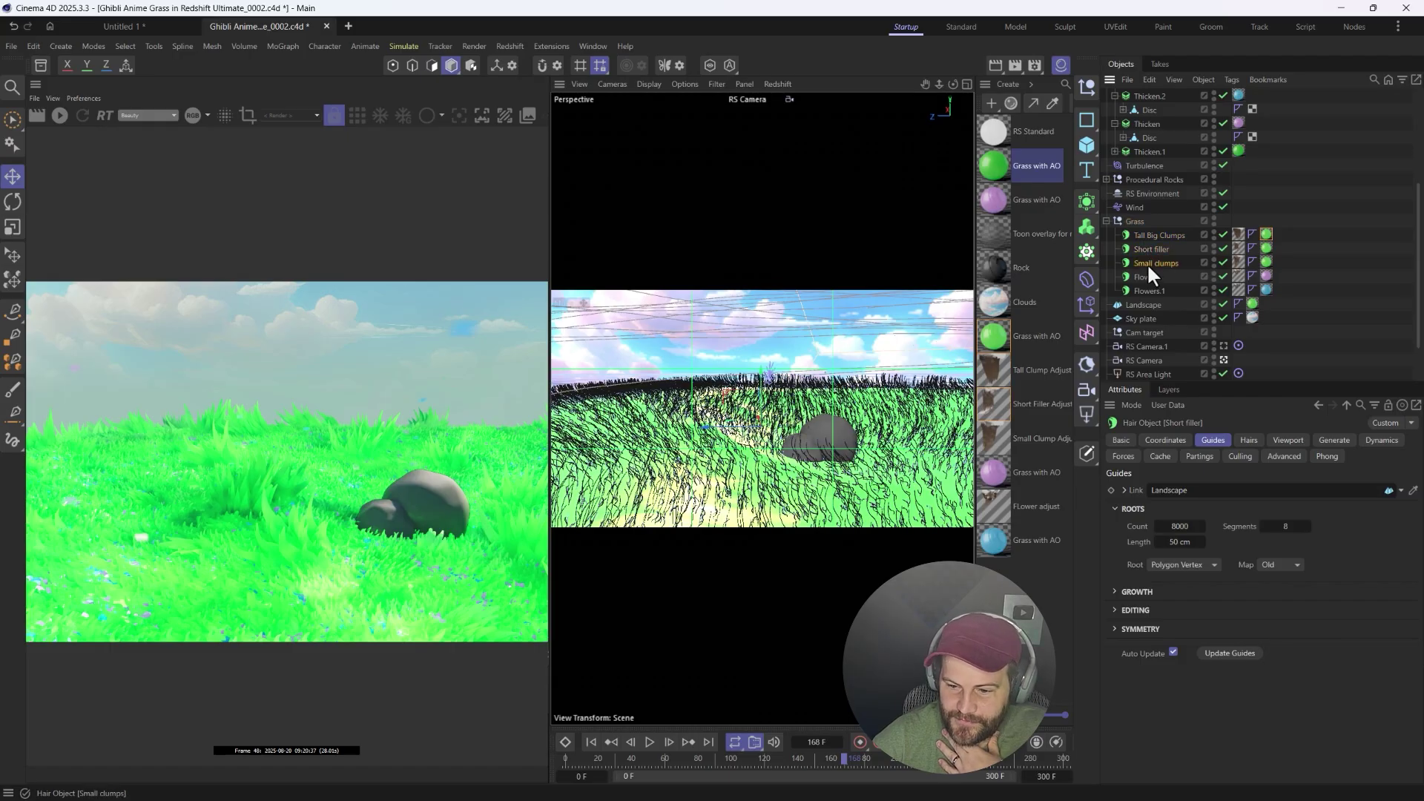
{"action": "left_click", "coordinate": [1143, 277]}
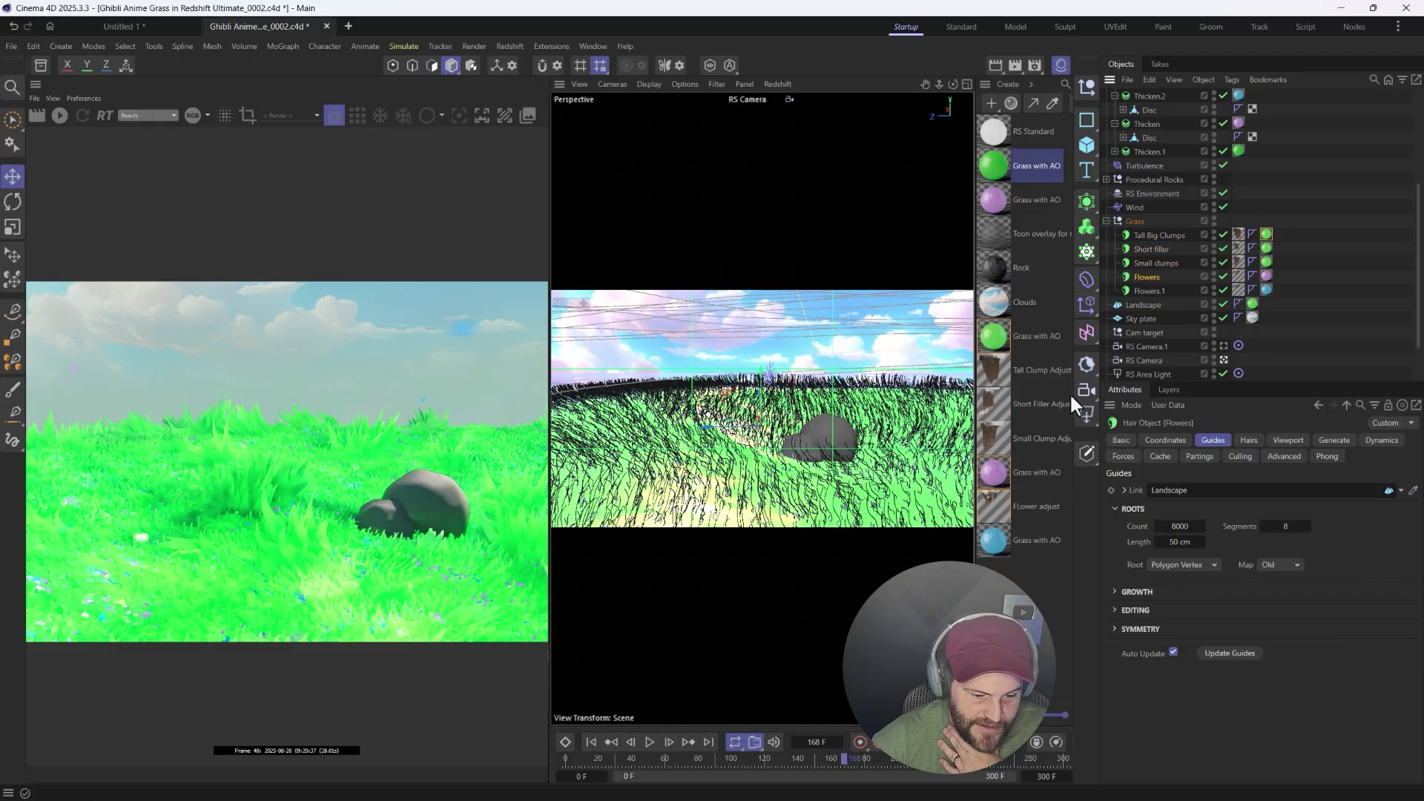
{"action": "left_click", "coordinate": [1131, 290]}
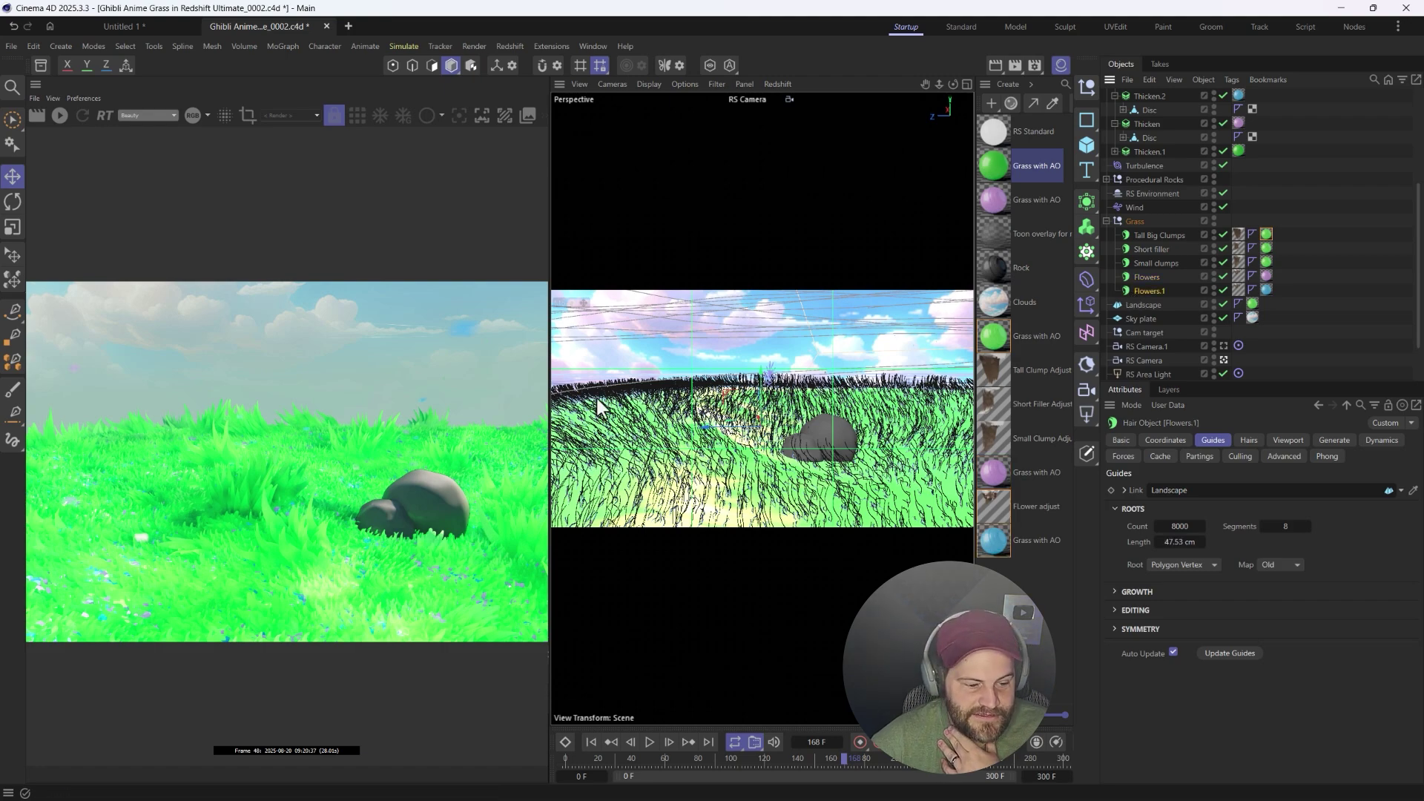
{"action": "scroll", "coordinate": [1159, 297], "scroll_direction": "up", "scroll_amount": 2}
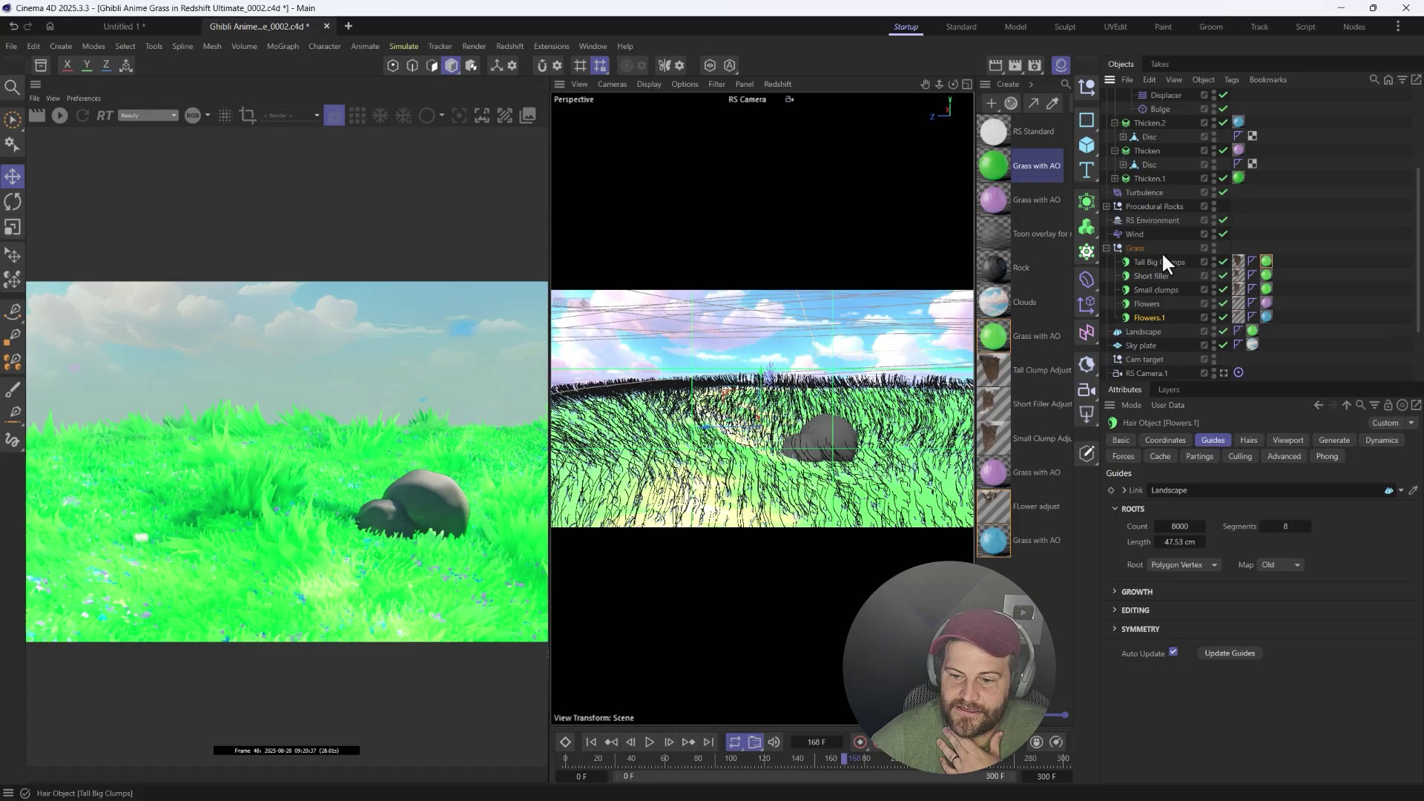
{"action": "scroll", "coordinate": [1155, 275], "scroll_direction": "up", "scroll_amount": 4}
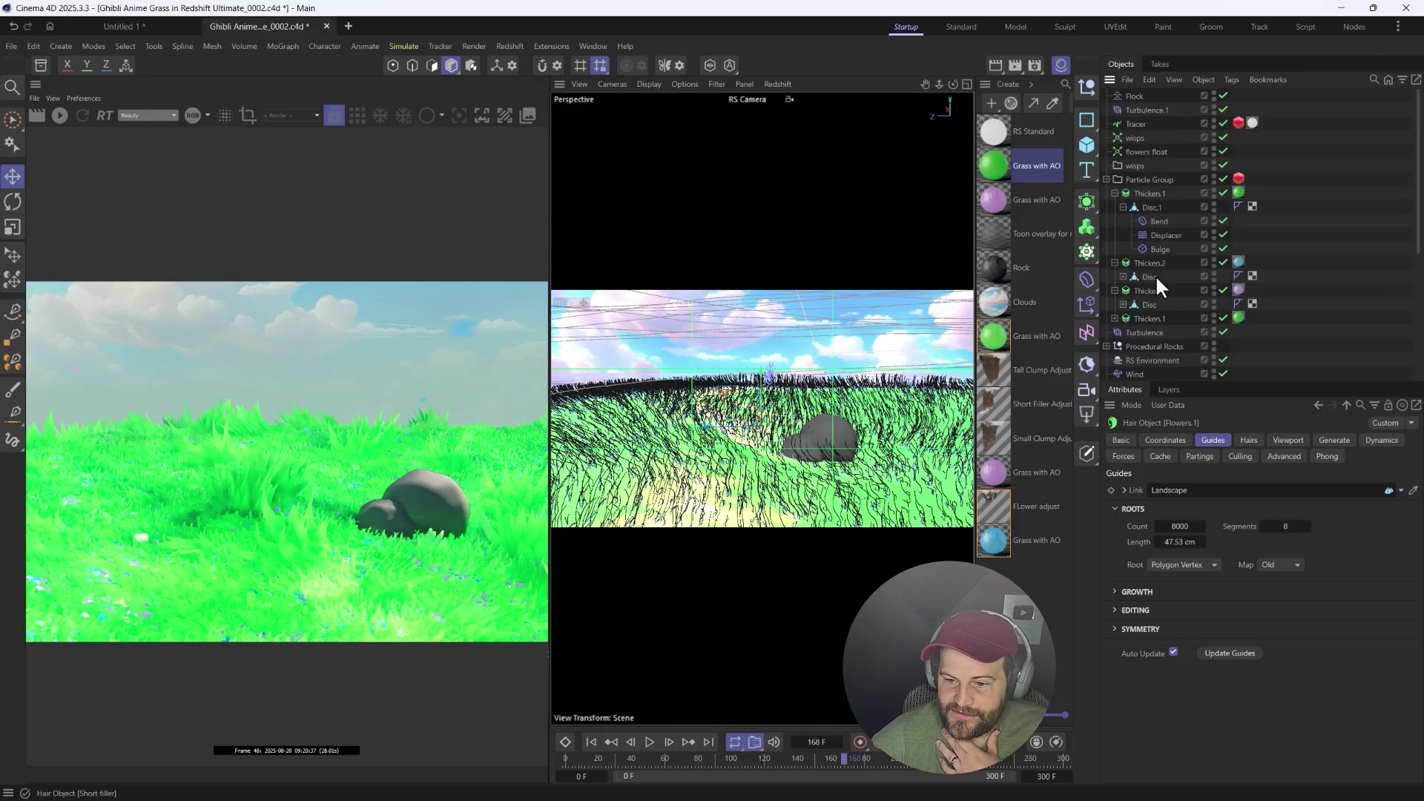
Review the Wind object's and the wisps emitter's properties.
{"action": "left_click", "coordinate": [1136, 289]}
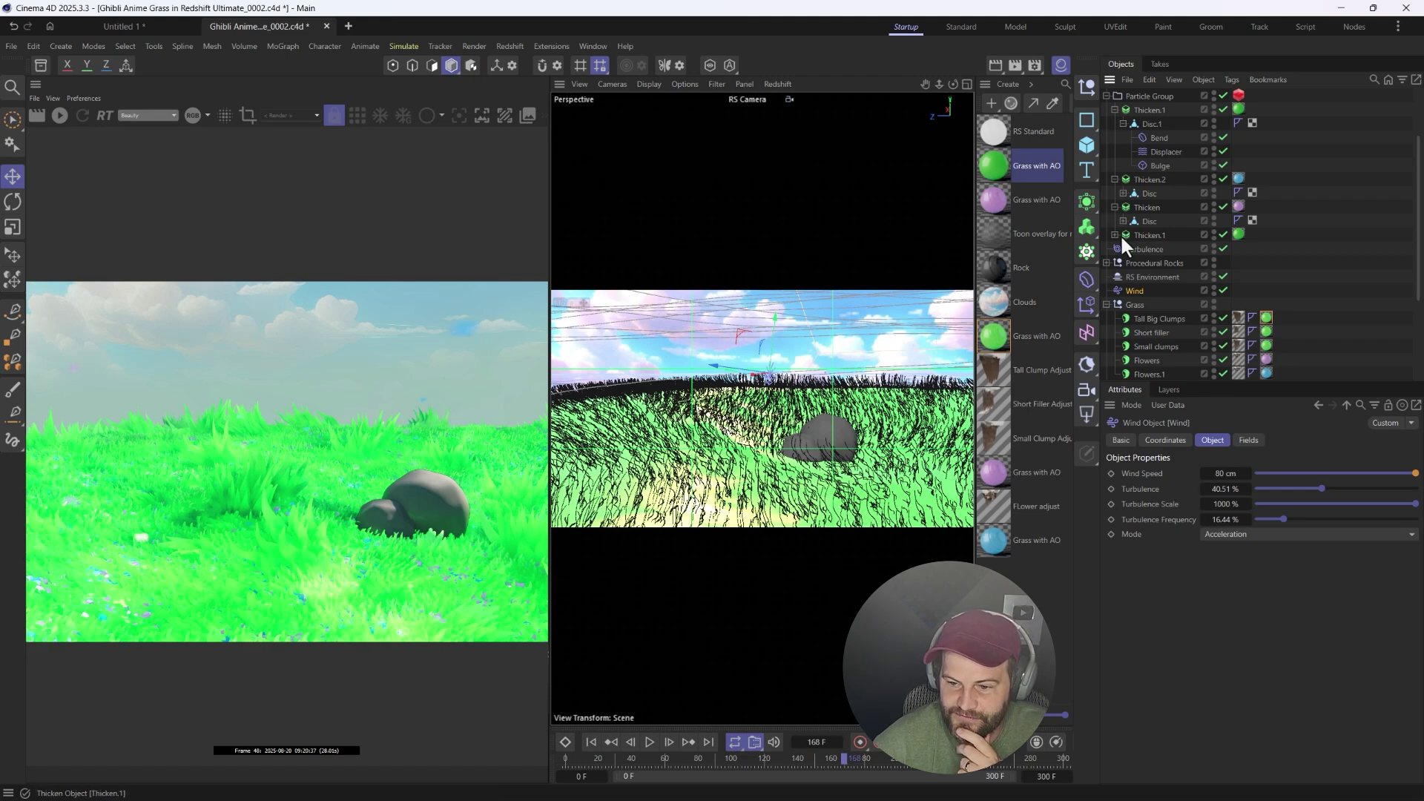
{"action": "scroll", "coordinate": [1120, 233], "scroll_direction": "up", "scroll_amount": 3}
{"action": "left_click", "coordinate": [1117, 138]}
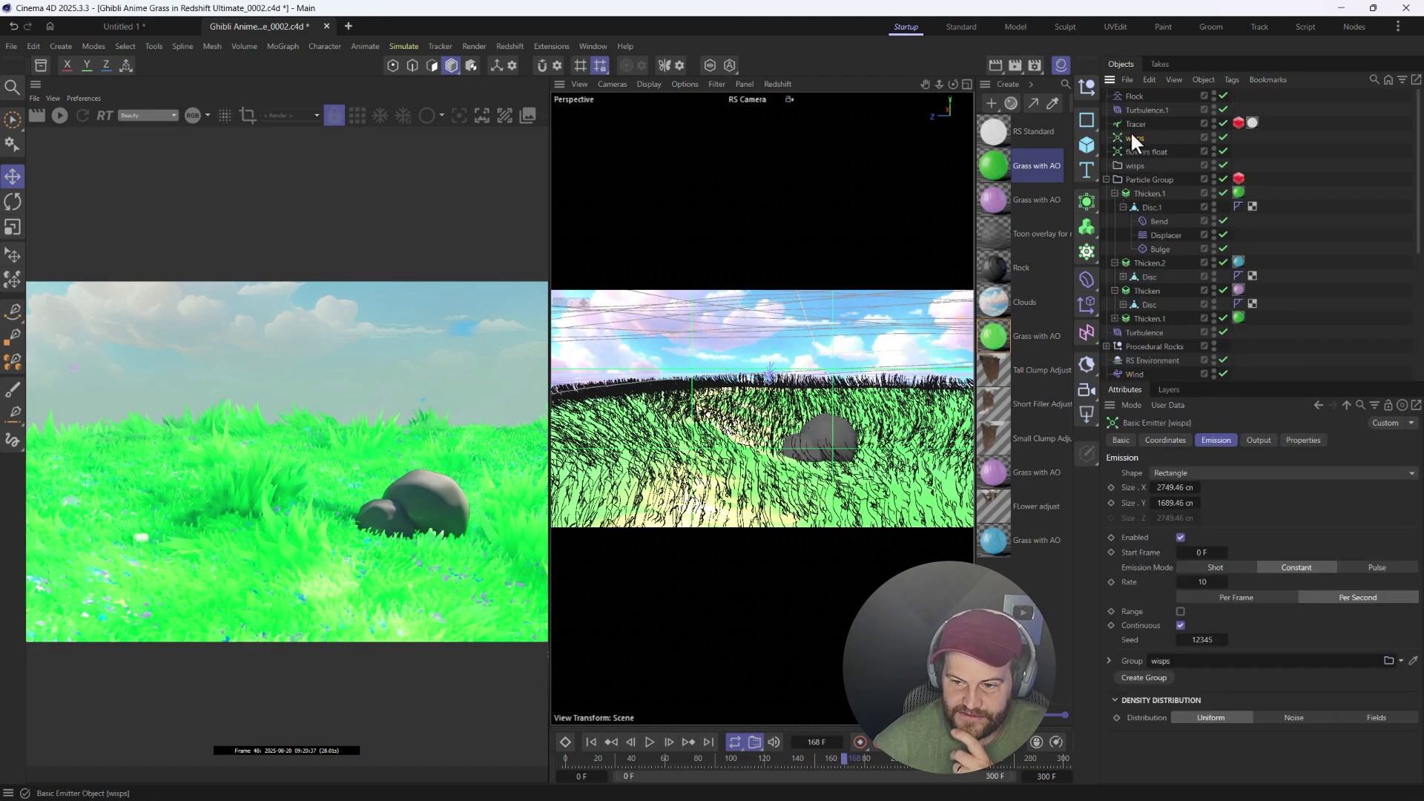
Show the Tracer's RS Object tag (Strips, thickness 2) and zoom and pan the render.
{"action": "left_click", "coordinate": [1131, 123]}
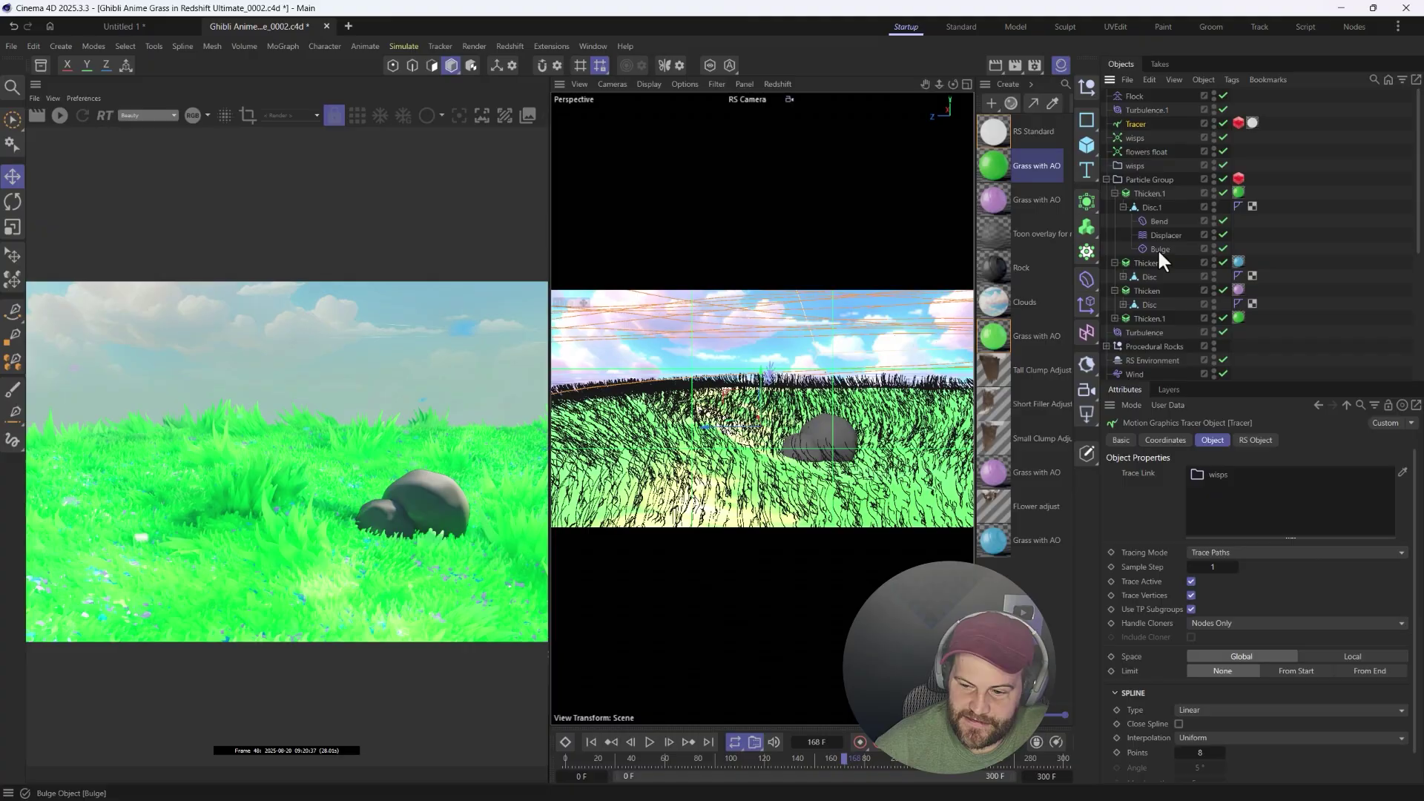
{"action": "left_click", "coordinate": [1238, 122]}
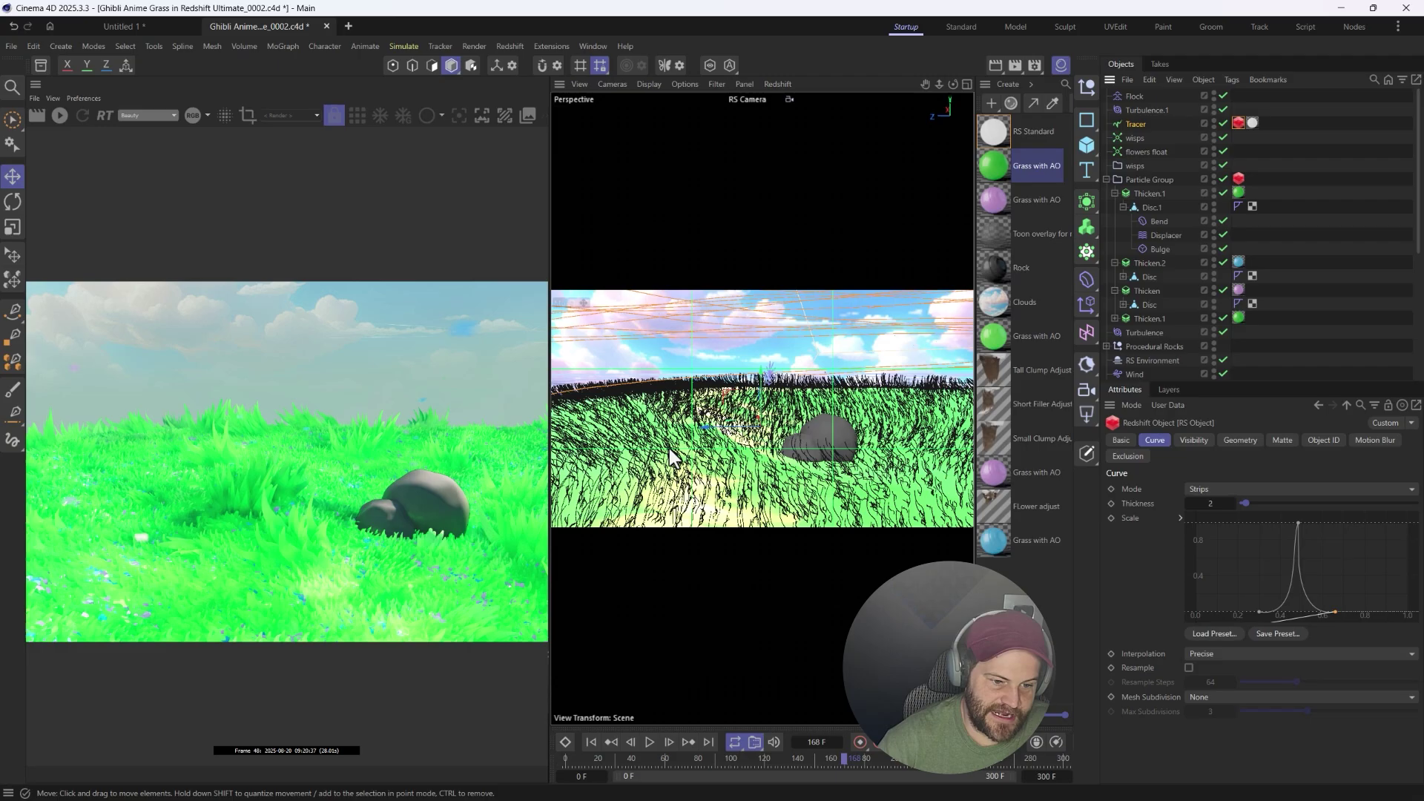
{"action": "scroll", "coordinate": [402, 311], "scroll_direction": "up", "scroll_amount": 5}
{"action": "scroll", "coordinate": [337, 359], "scroll_direction": "up", "scroll_amount": 2}
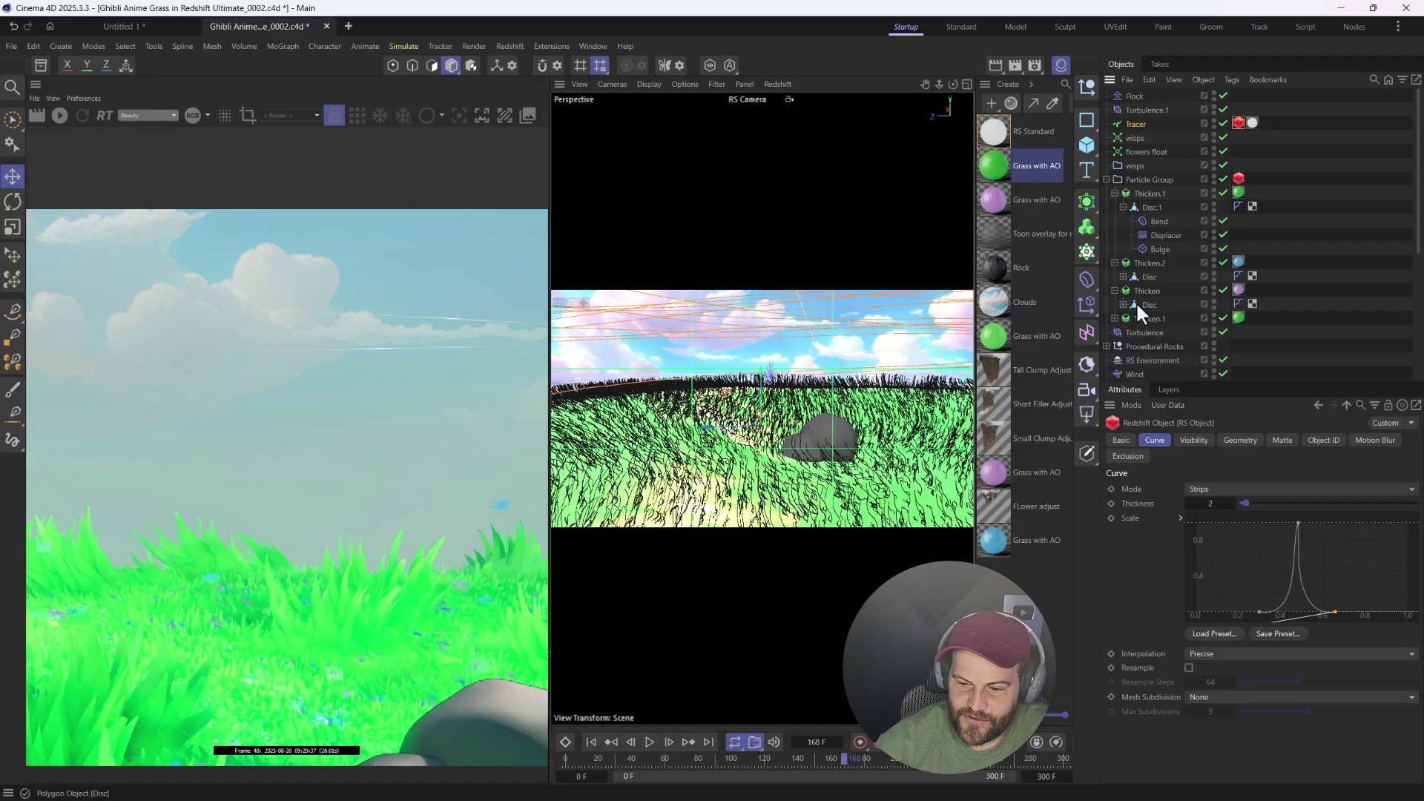
{"action": "scroll", "coordinate": [430, 399], "scroll_direction": "down", "scroll_amount": 5}
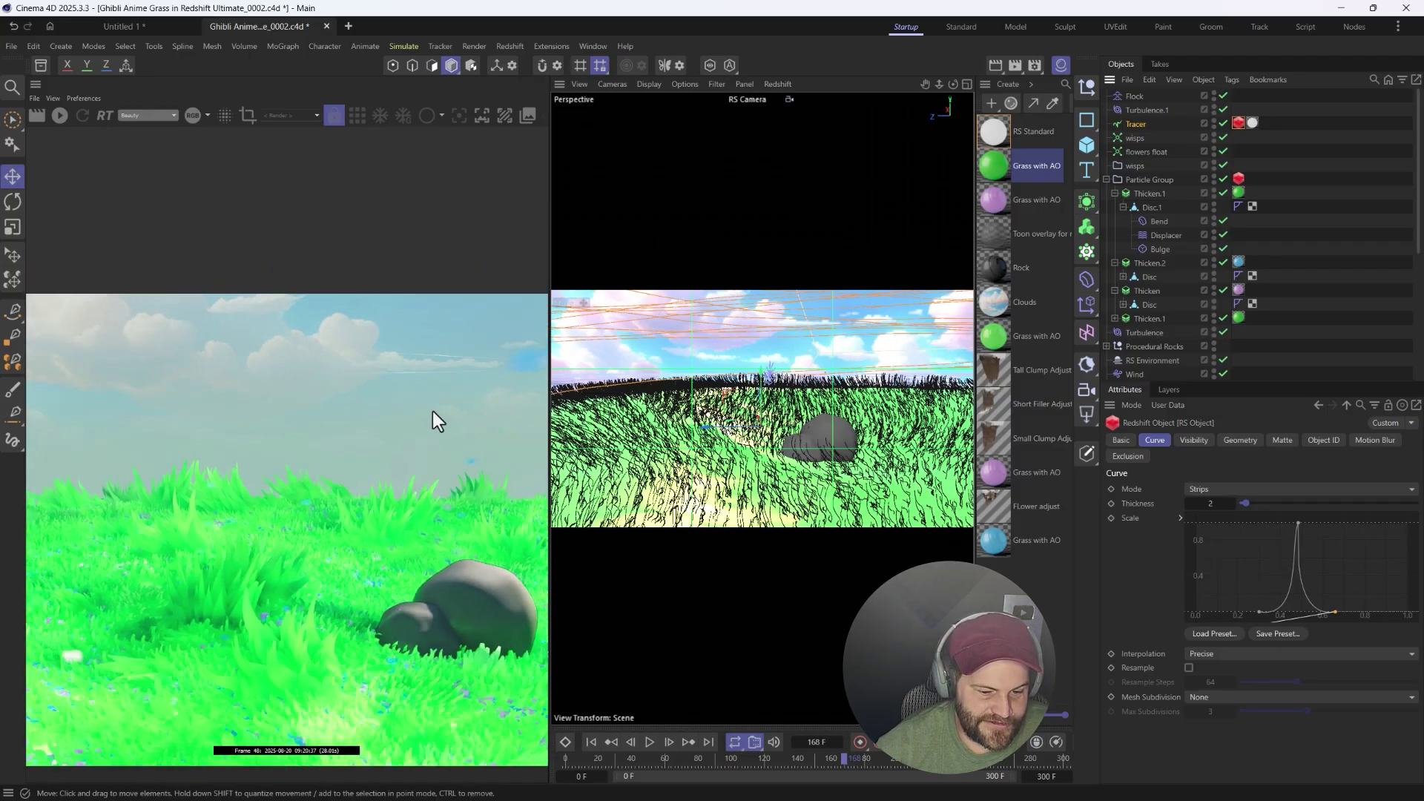
{"action": "scroll", "coordinate": [433, 411], "scroll_direction": "down", "scroll_amount": 2}
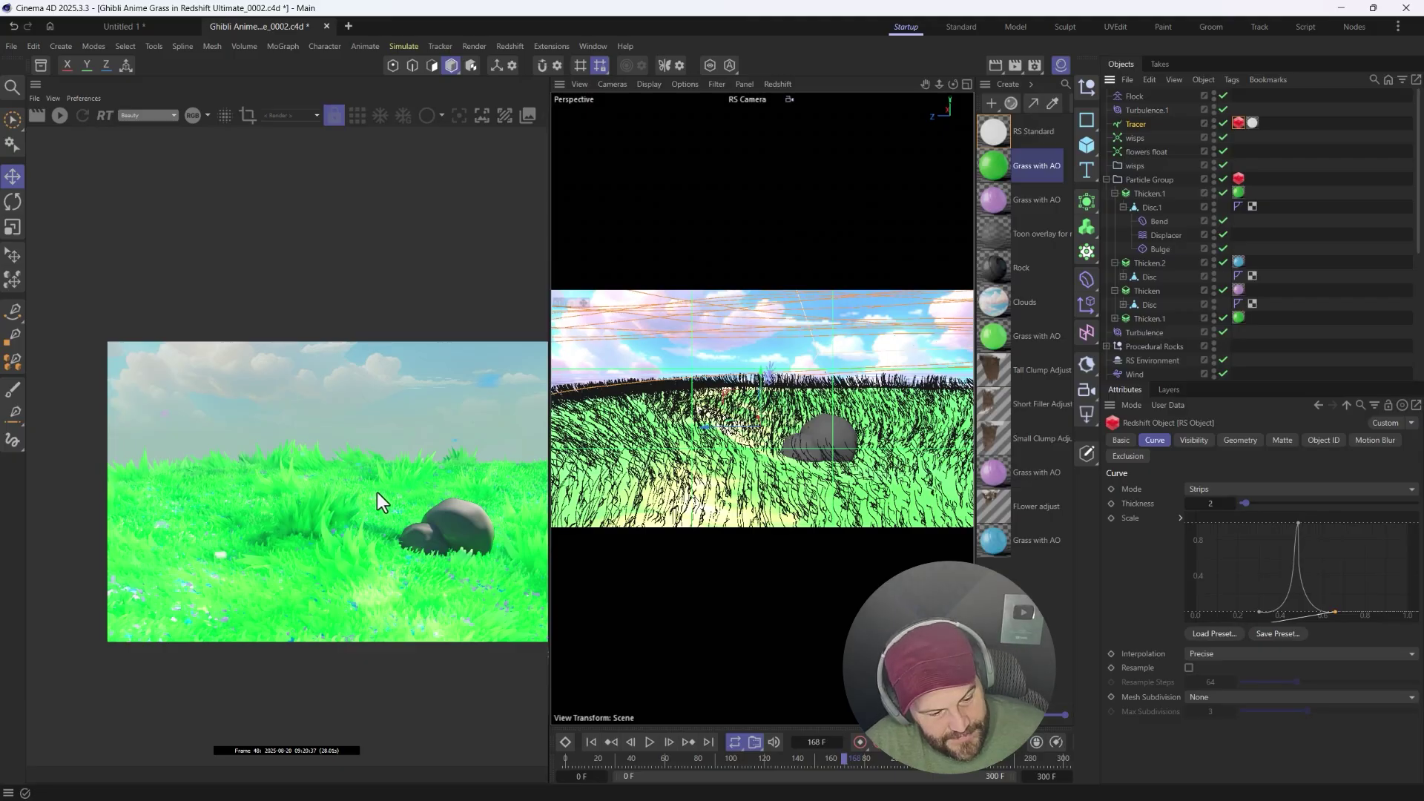
{"action": "middle_click_drag", "start_coordinate": [376, 492], "coordinate": [300, 402]}
{"action": "scroll", "coordinate": [334, 430], "scroll_direction": "up", "scroll_amount": 1}
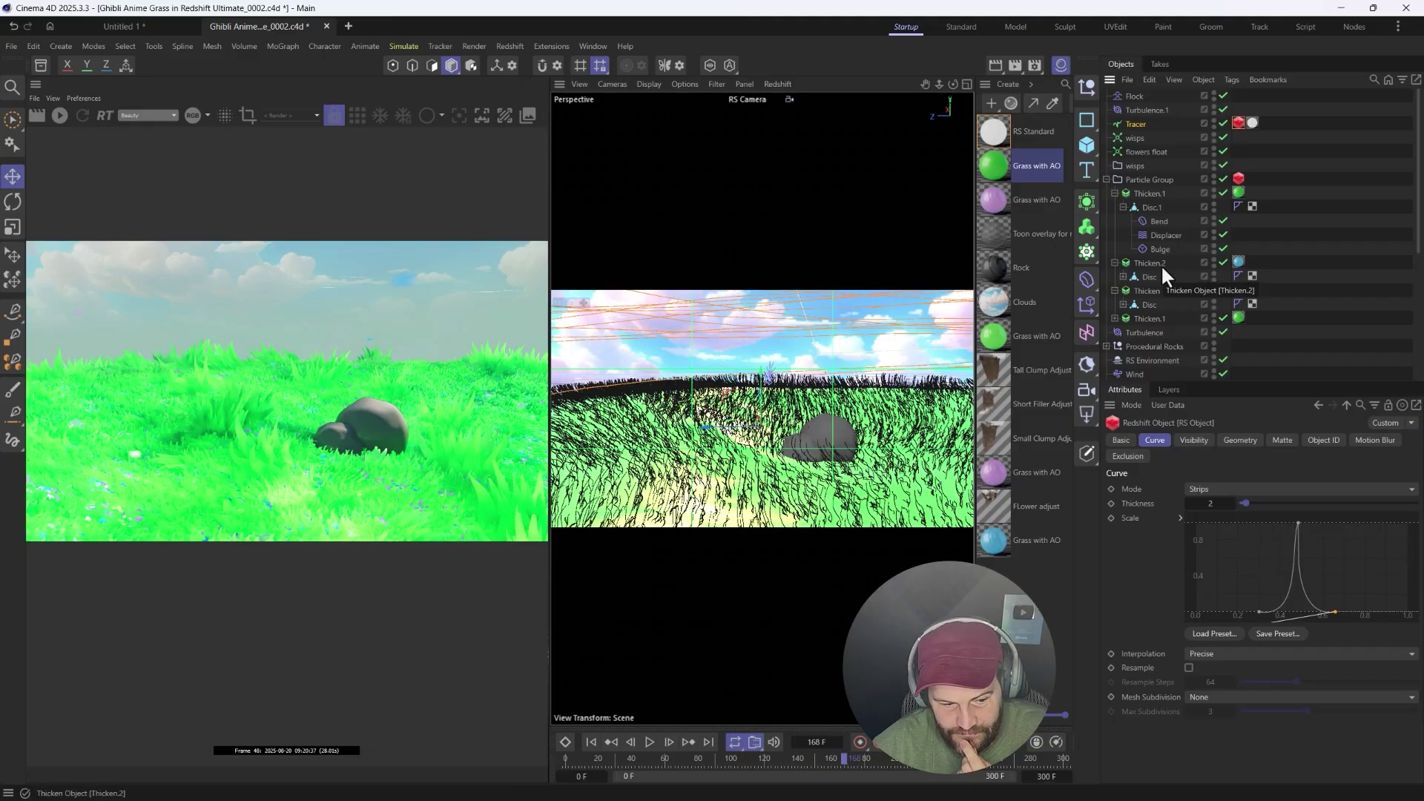
{"action": "scroll", "coordinate": [1163, 298], "scroll_direction": "down", "scroll_amount": 5}
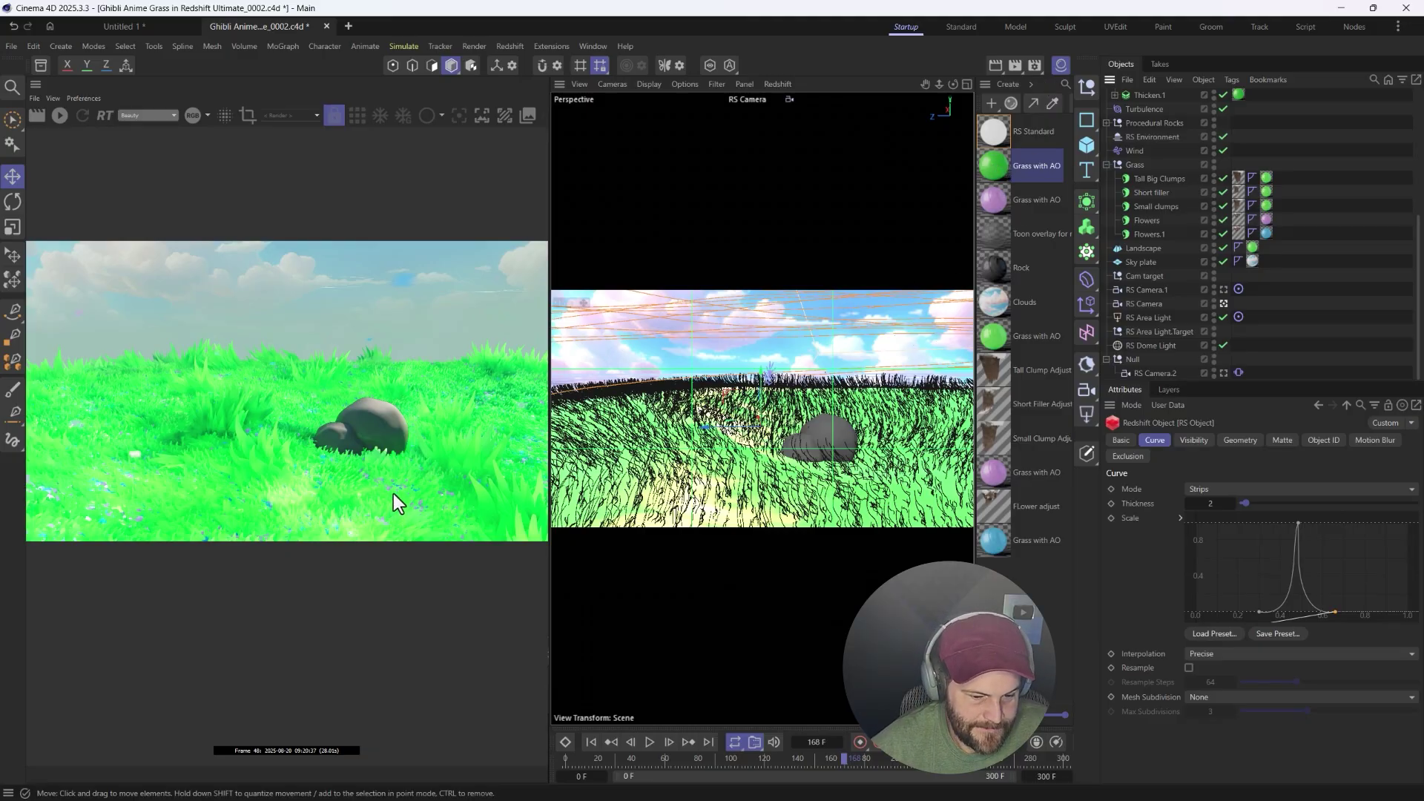
{"action": "scroll", "coordinate": [393, 493], "scroll_direction": "up", "scroll_amount": 5}
{"action": "scroll", "coordinate": [177, 402], "scroll_direction": "up", "scroll_amount": 3}
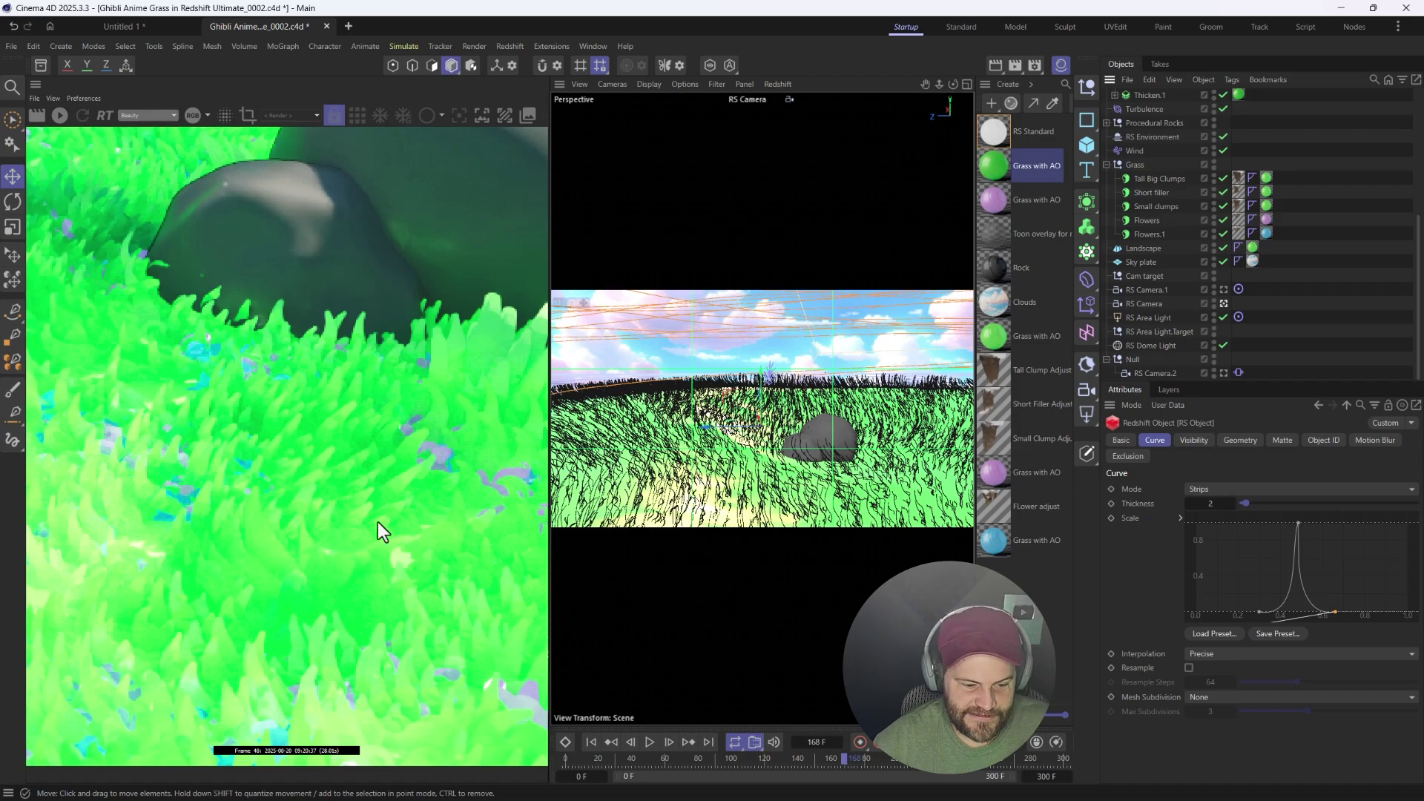
{"action": "scroll", "coordinate": [252, 557], "scroll_direction": "up", "scroll_amount": 3}
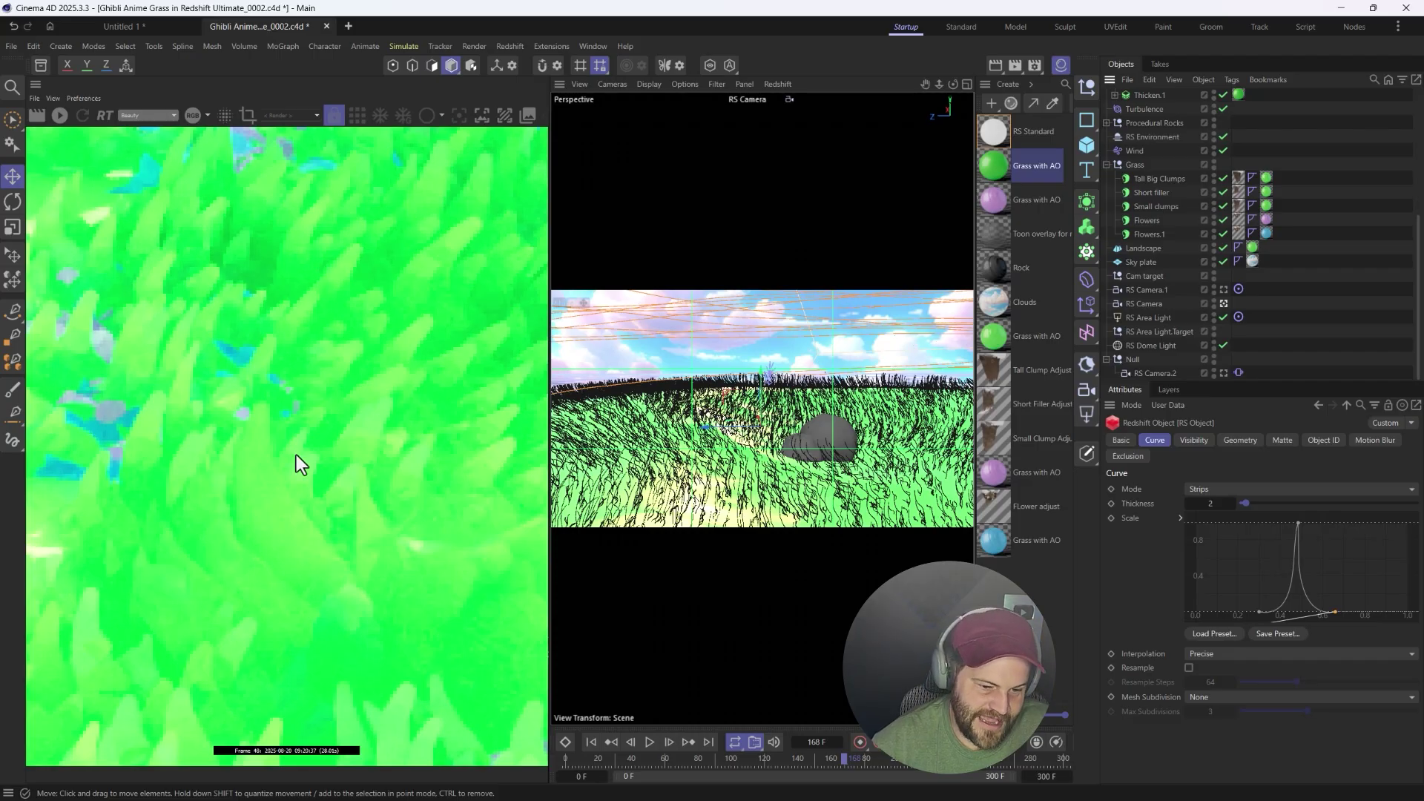
{"action": "scroll", "coordinate": [269, 518], "scroll_direction": "down", "scroll_amount": 4}
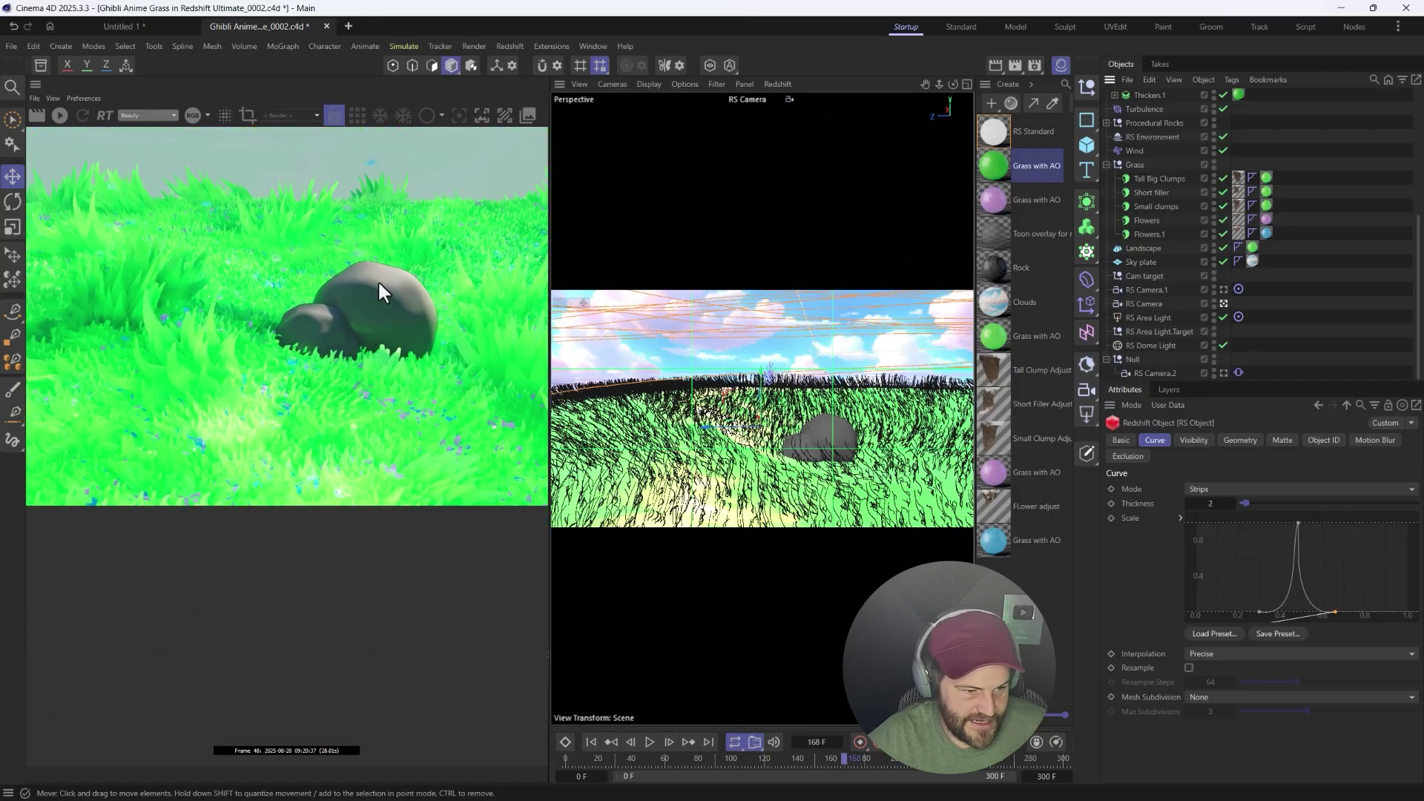
{"action": "scroll", "coordinate": [369, 363], "scroll_direction": "down", "scroll_amount": 3}
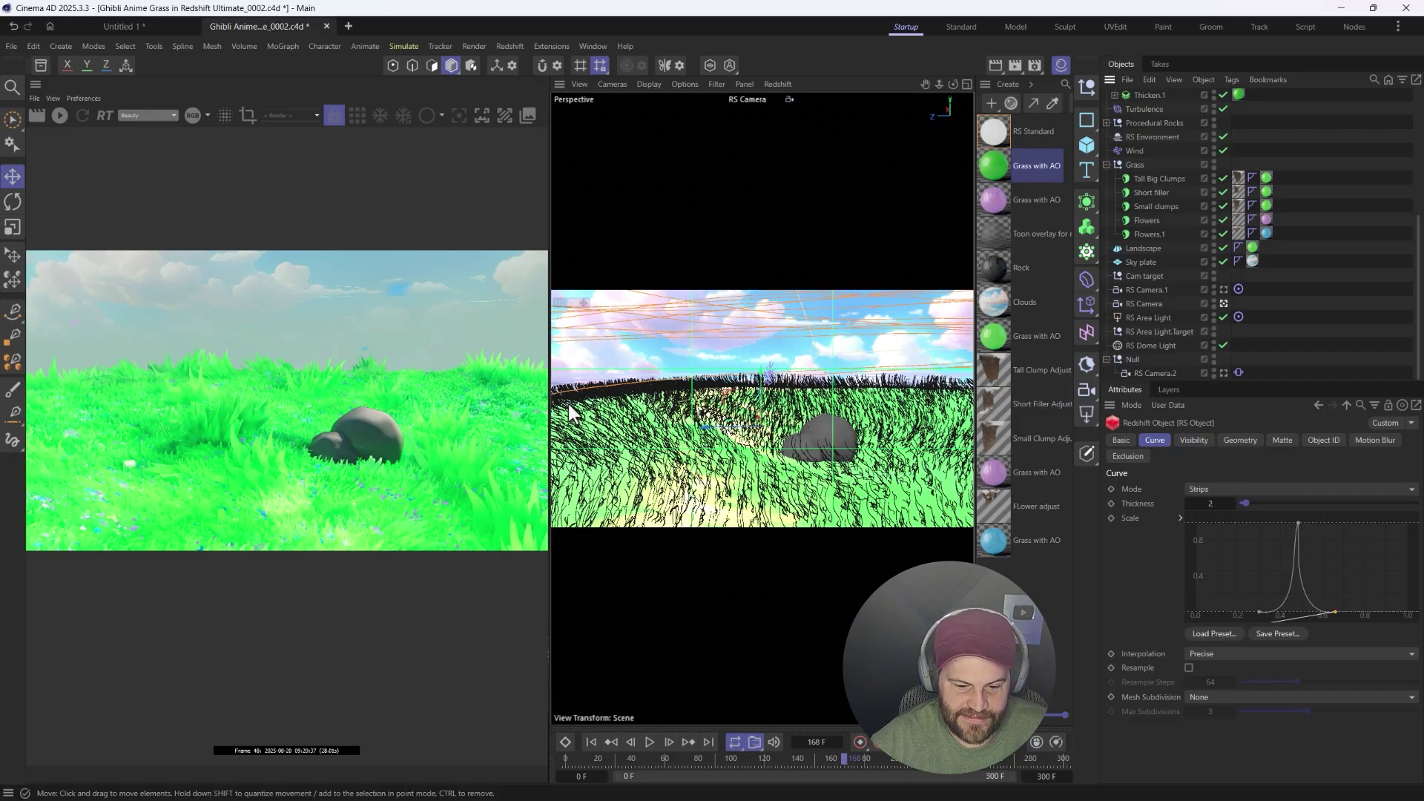
Play the animation, stop at frame 203, and start a Redshift render of it.
{"action": "left_click", "coordinate": [648, 742]}
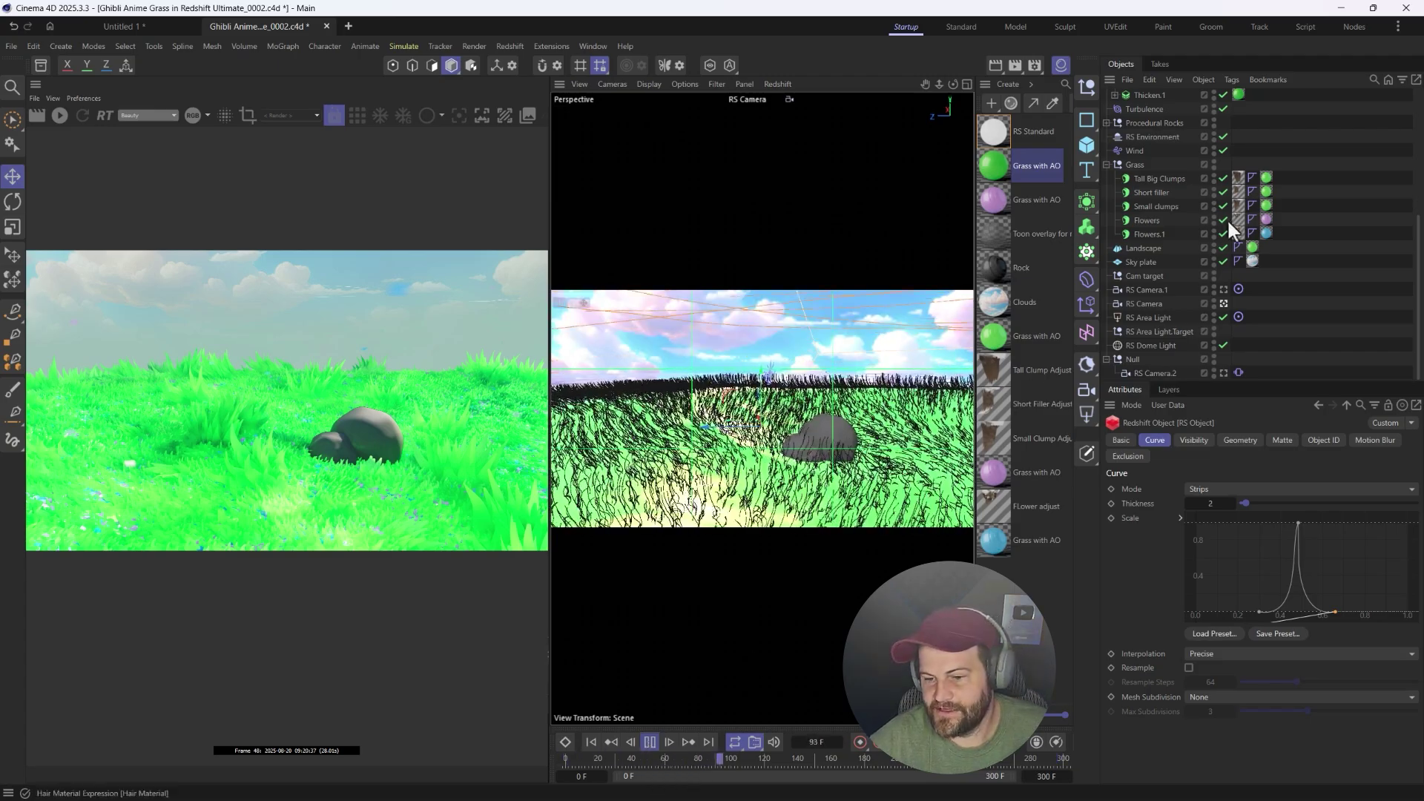
{"action": "scroll", "coordinate": [1144, 306], "scroll_direction": "up", "scroll_amount": 5}
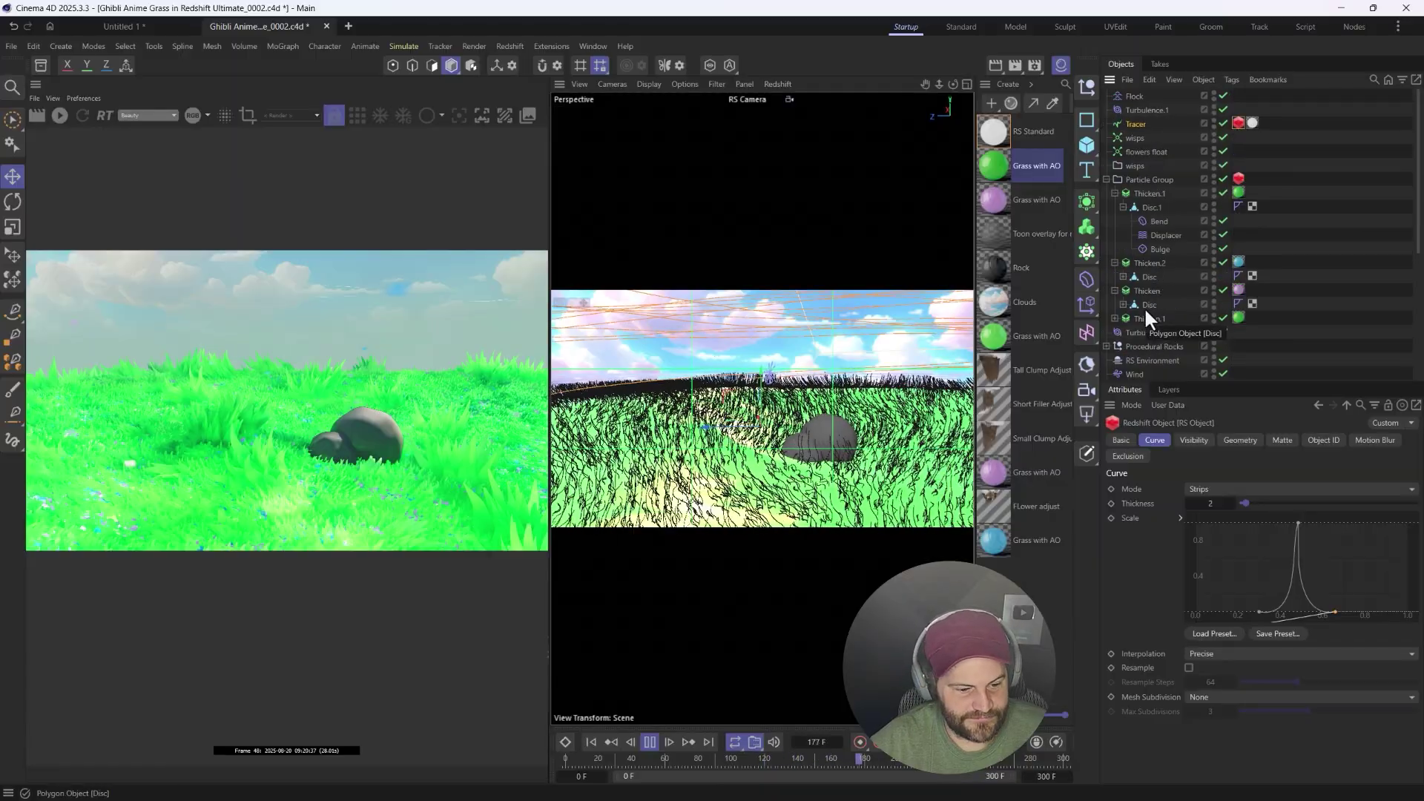
{"action": "left_click", "coordinate": [644, 741]}
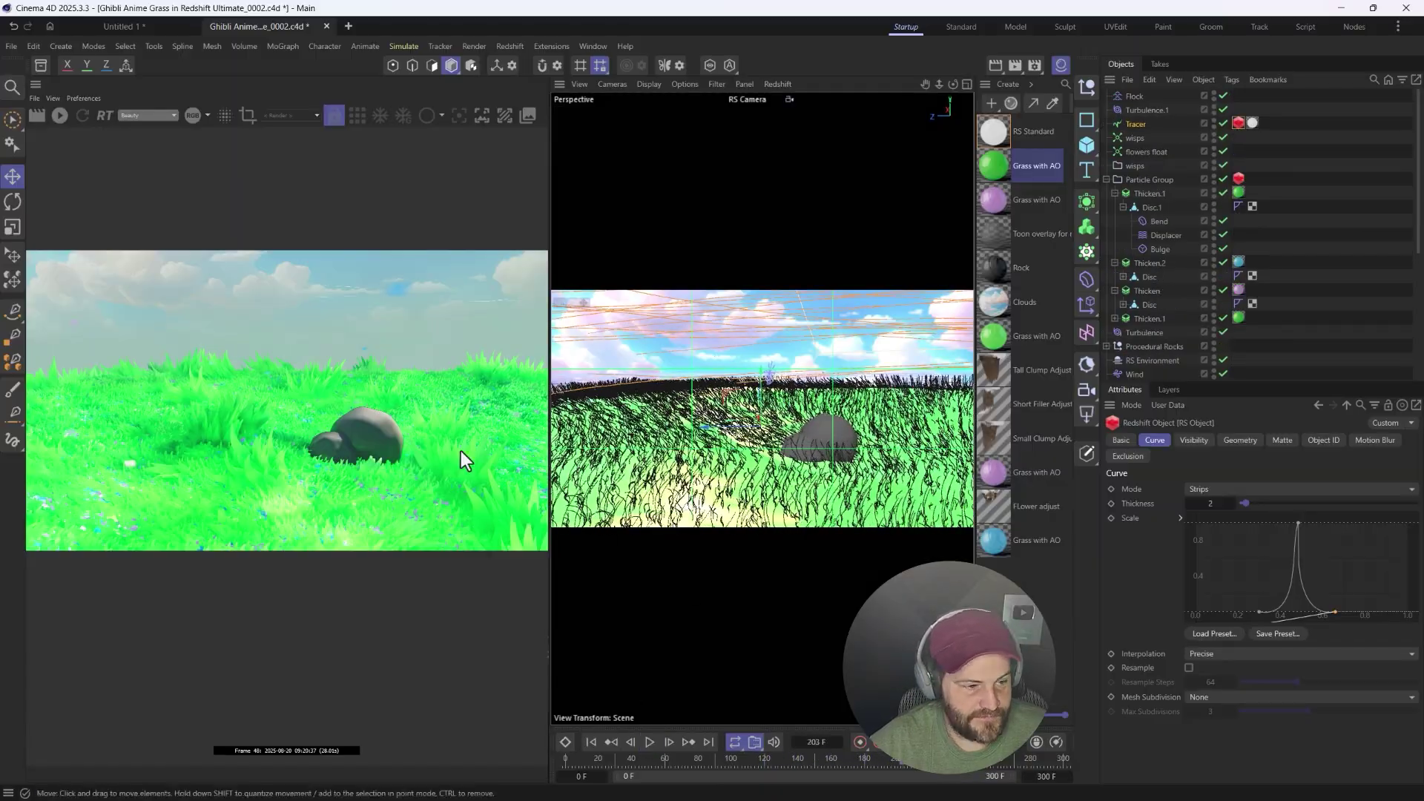
{"action": "left_click", "coordinate": [58, 116]}
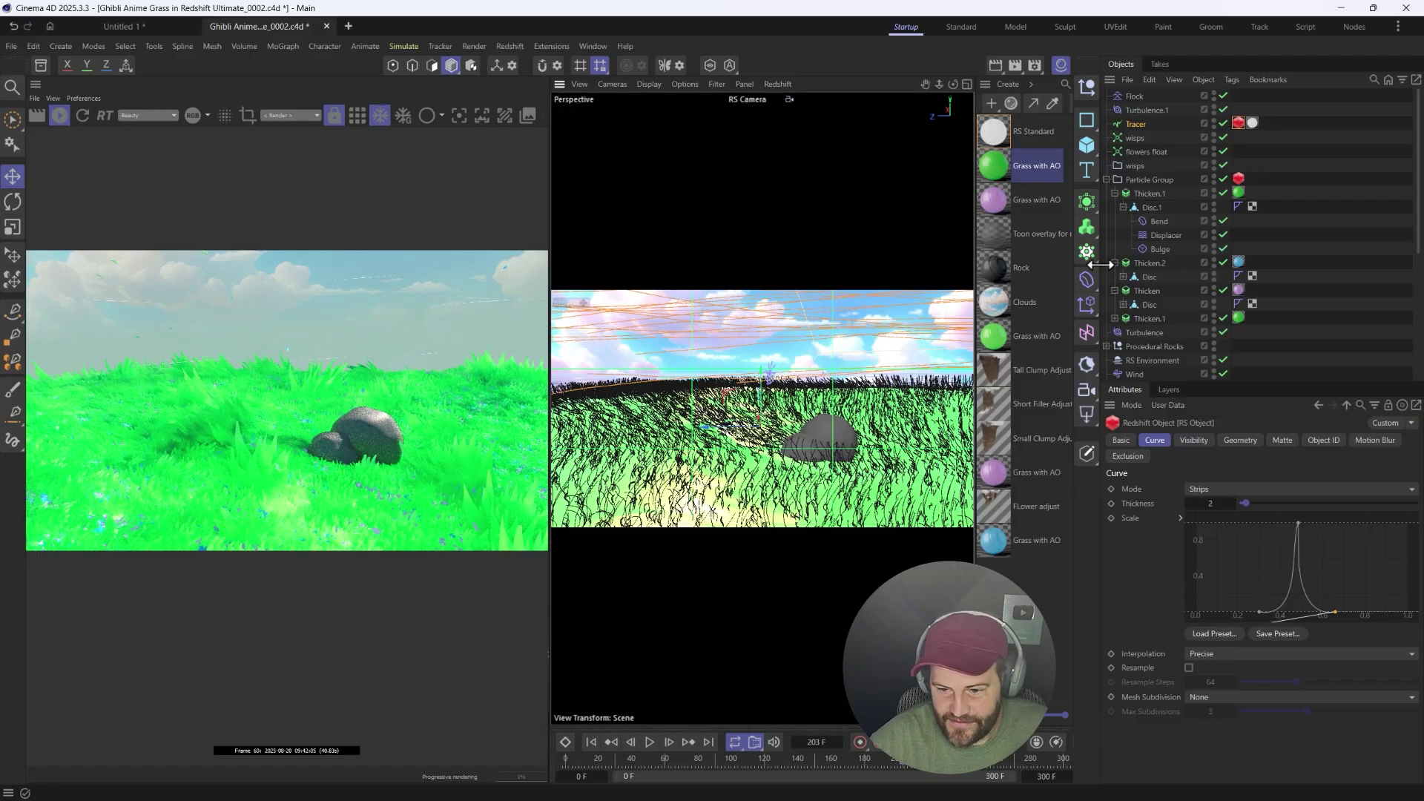
Add a Redshift camera and orbit it to look down over the grass hill and rock.
{"action": "left_click", "coordinate": [1086, 389]}
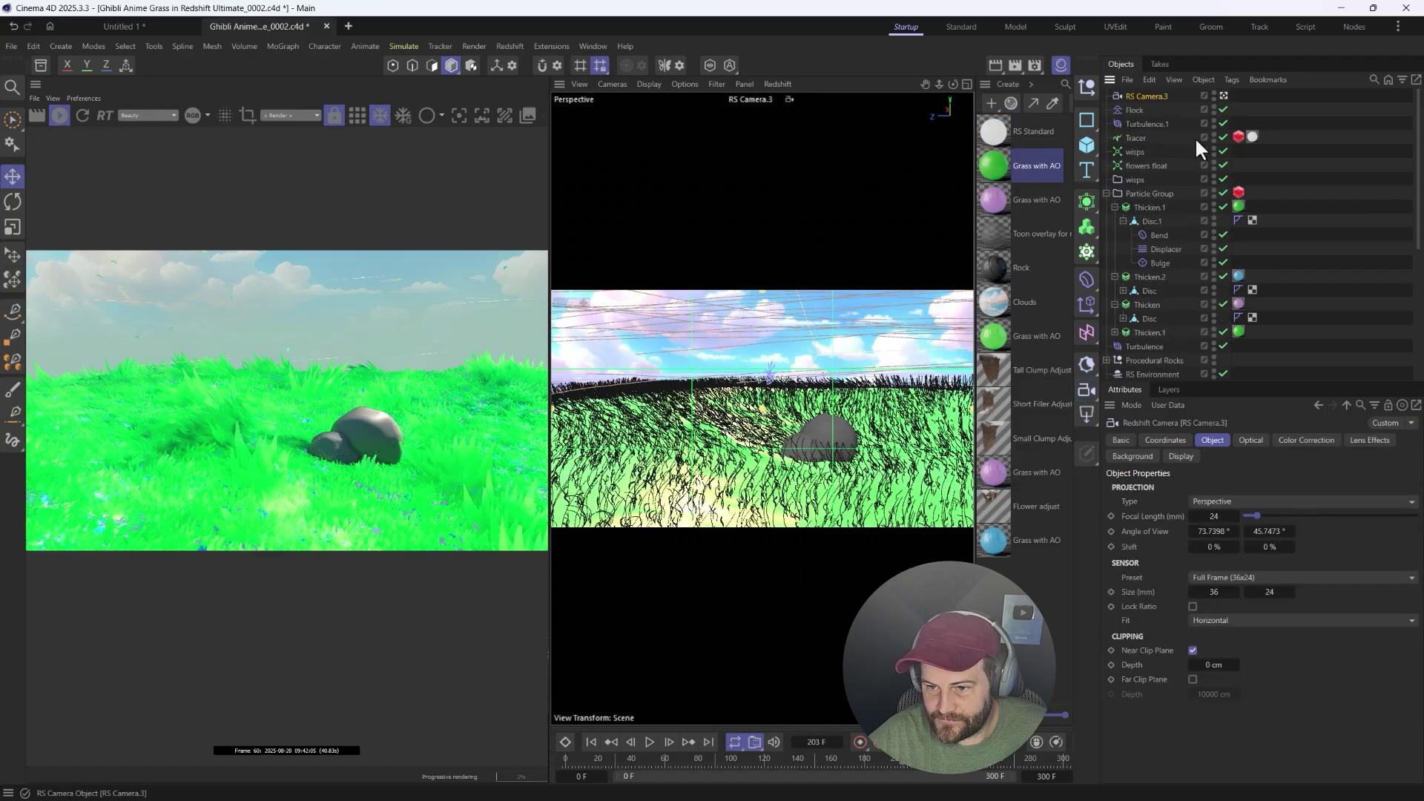
{"action": "left_click_drag", "start_coordinate": [880, 296], "coordinate": [741, 391], "text": "alt"}
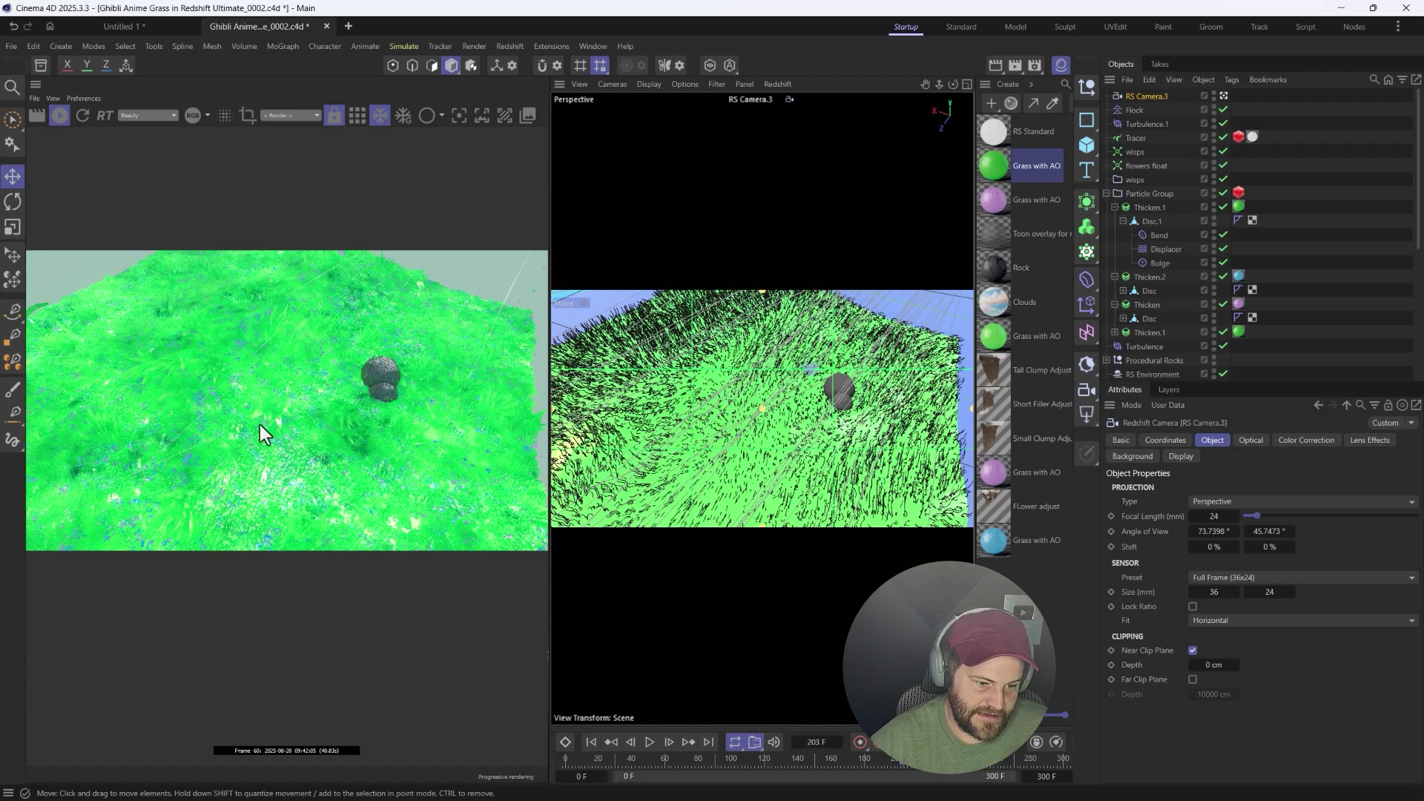
{"action": "left_click_drag", "start_coordinate": [651, 449], "coordinate": [762, 385], "text": "alt"}
{"action": "left_click_drag", "start_coordinate": [697, 433], "coordinate": [528, 442], "text": "alt"}
{"action": "left_click_drag", "start_coordinate": [754, 464], "coordinate": [708, 439], "text": "alt"}
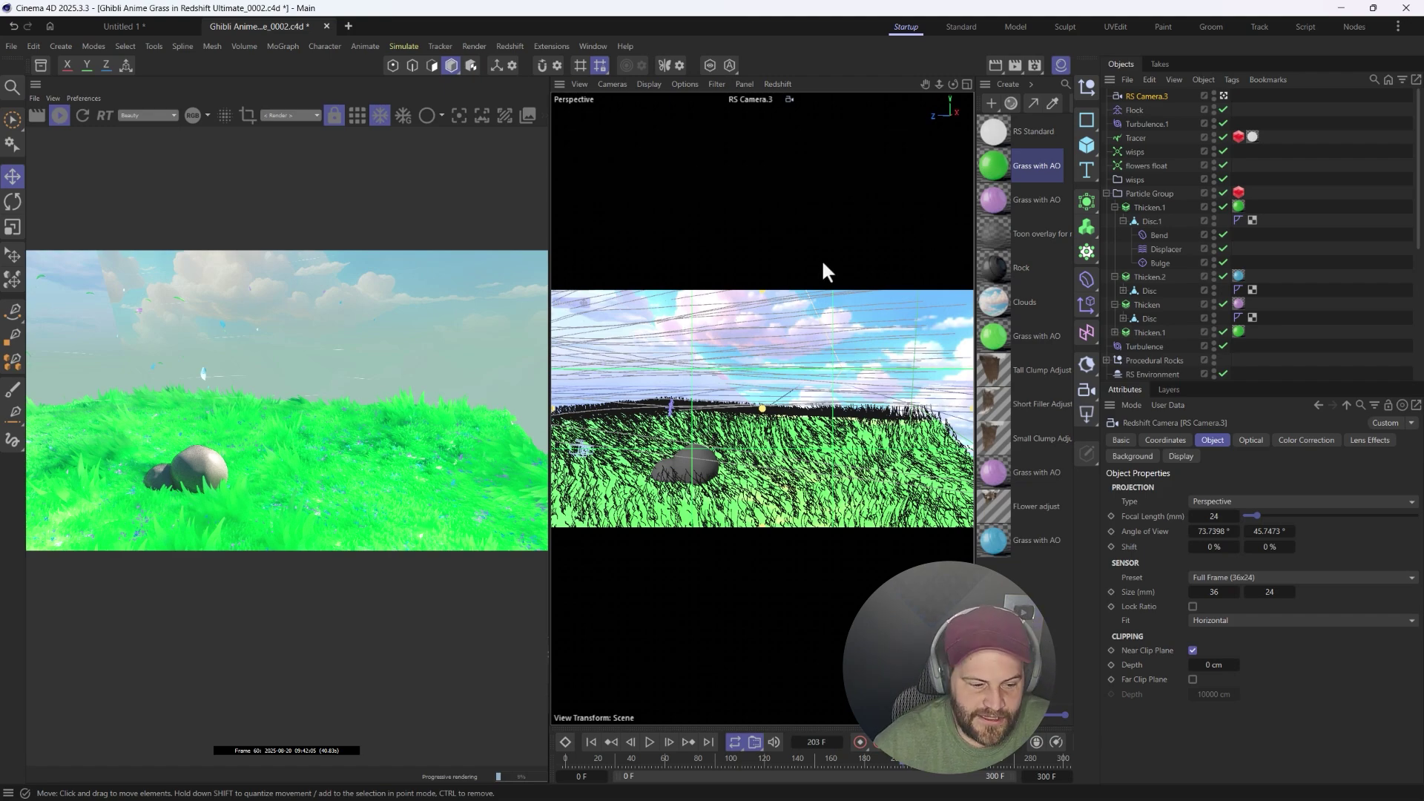
Orbit and dolly RS Camera.3 to grass level, close to the rock with sky behind.
{"action": "left_click_drag", "start_coordinate": [820, 260], "coordinate": [828, 377], "text": "alt"}
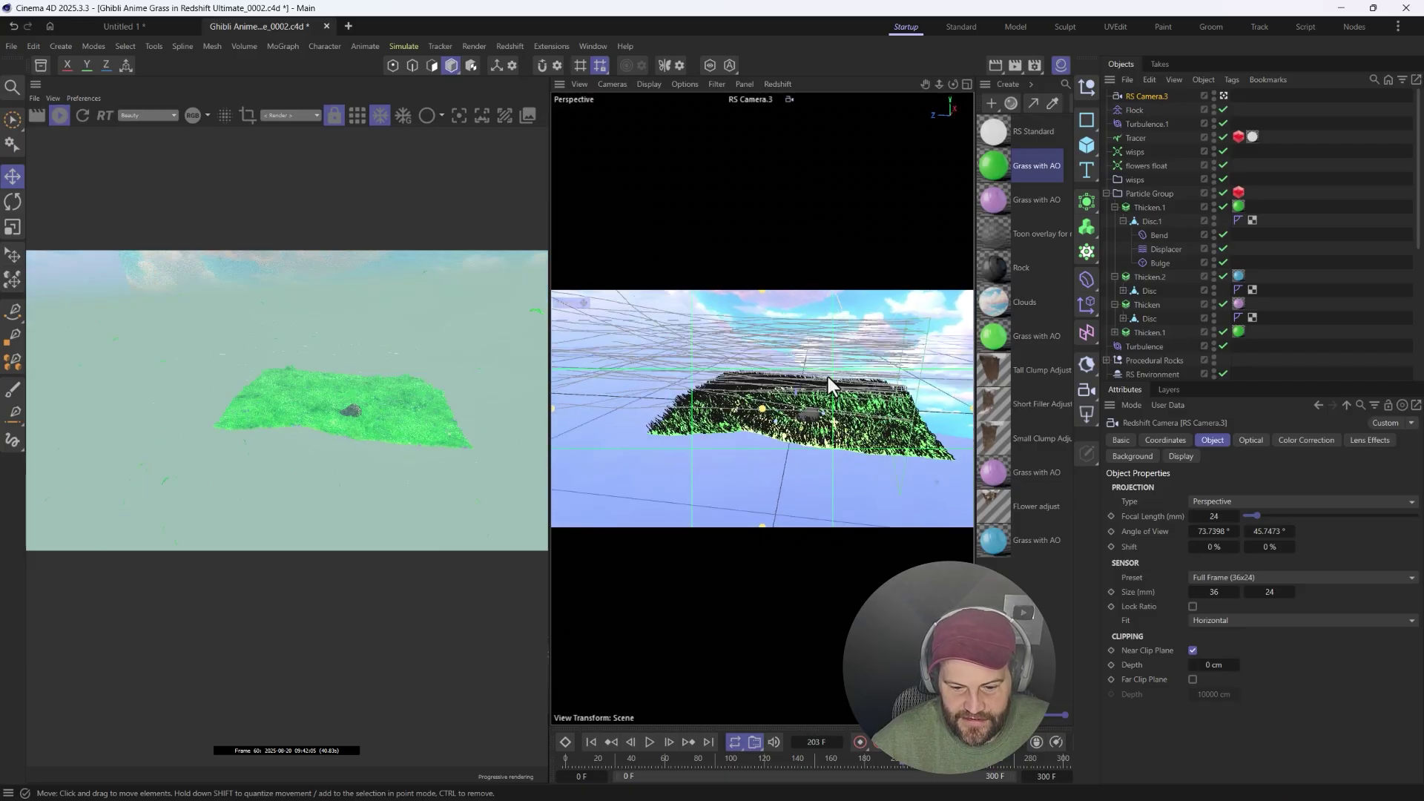
{"action": "scroll", "coordinate": [828, 377], "scroll_direction": "up", "scroll_amount": 8}
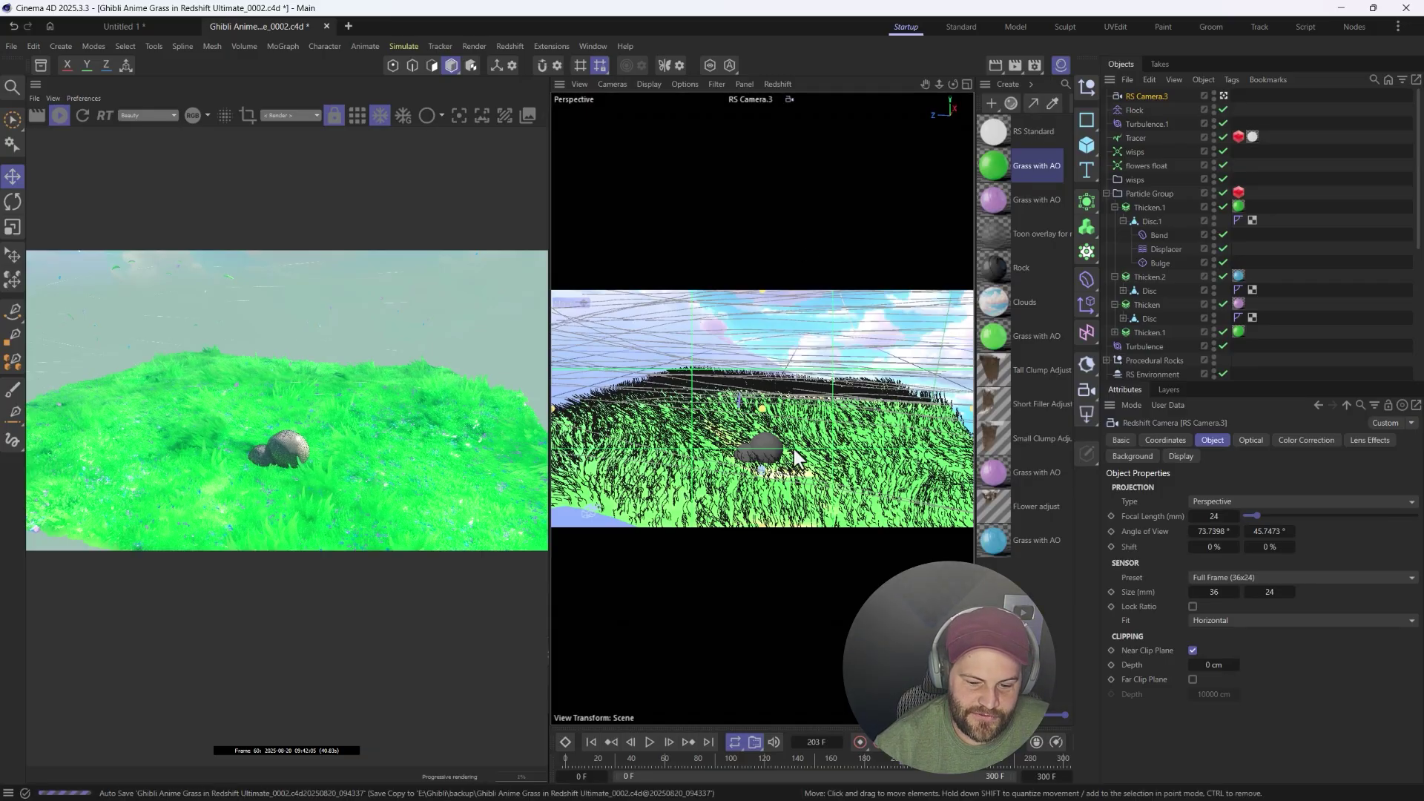
{"action": "scroll", "coordinate": [795, 457], "scroll_direction": "up", "scroll_amount": 2}
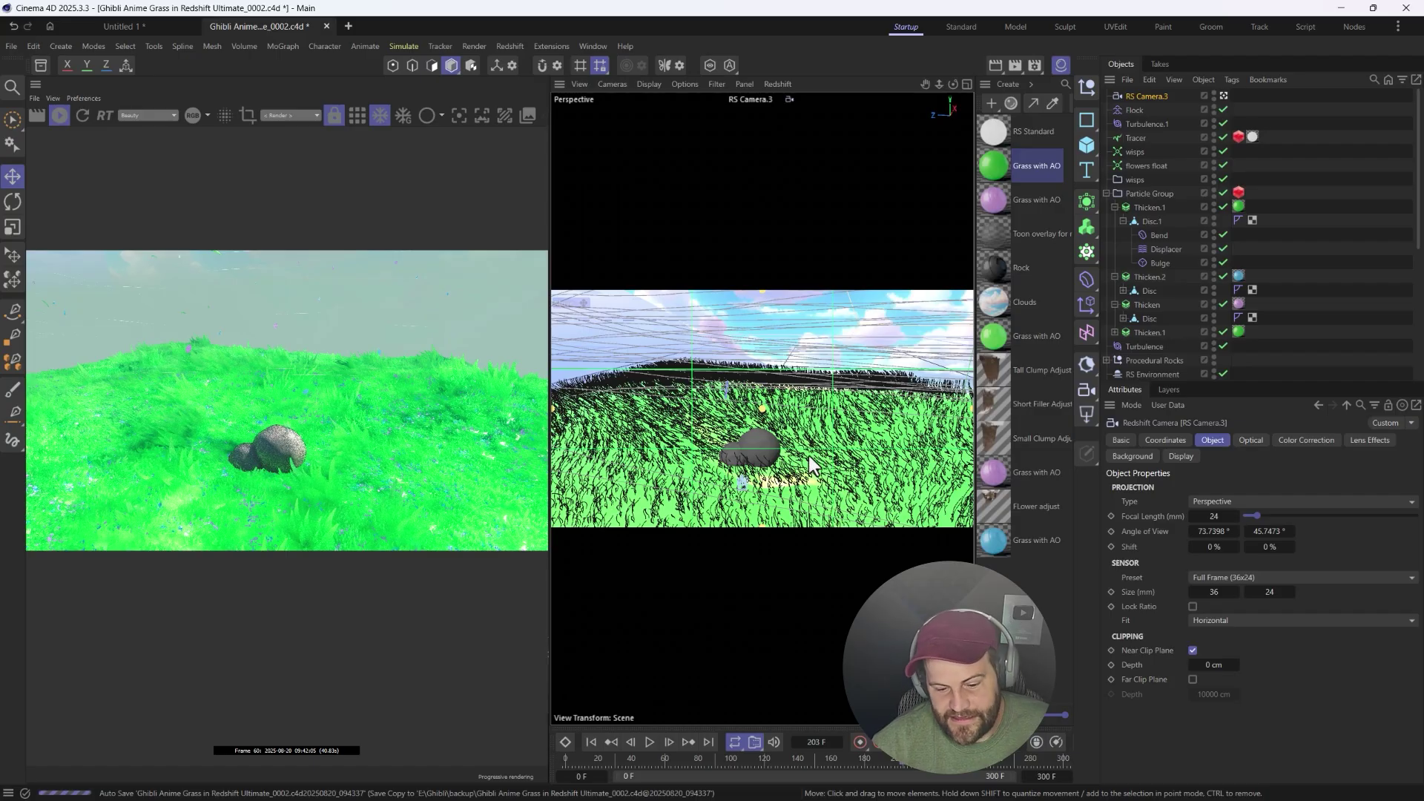
{"action": "scroll", "coordinate": [1193, 222], "scroll_direction": "down", "scroll_amount": 5}
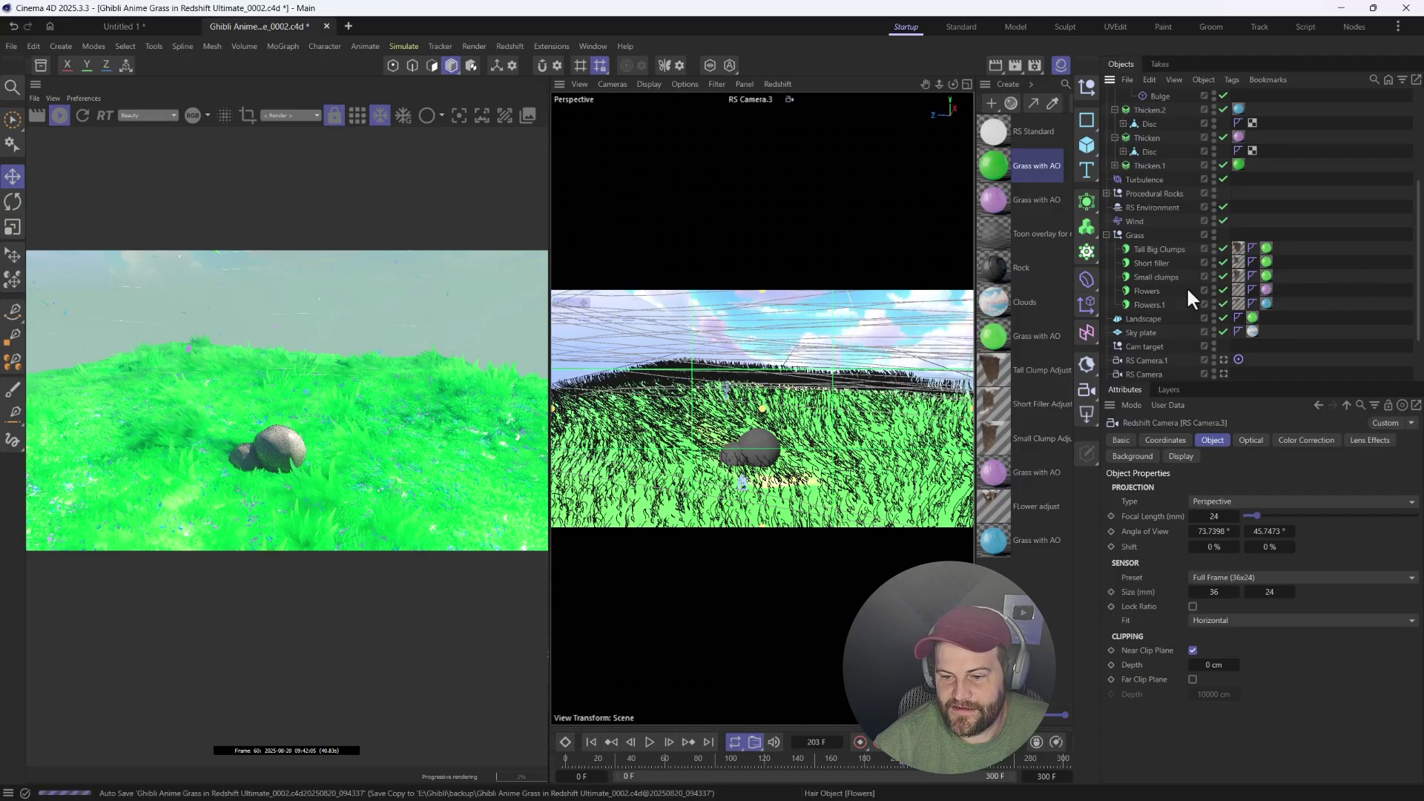
{"action": "left_click_drag", "start_coordinate": [819, 442], "coordinate": [786, 362], "text": "alt"}
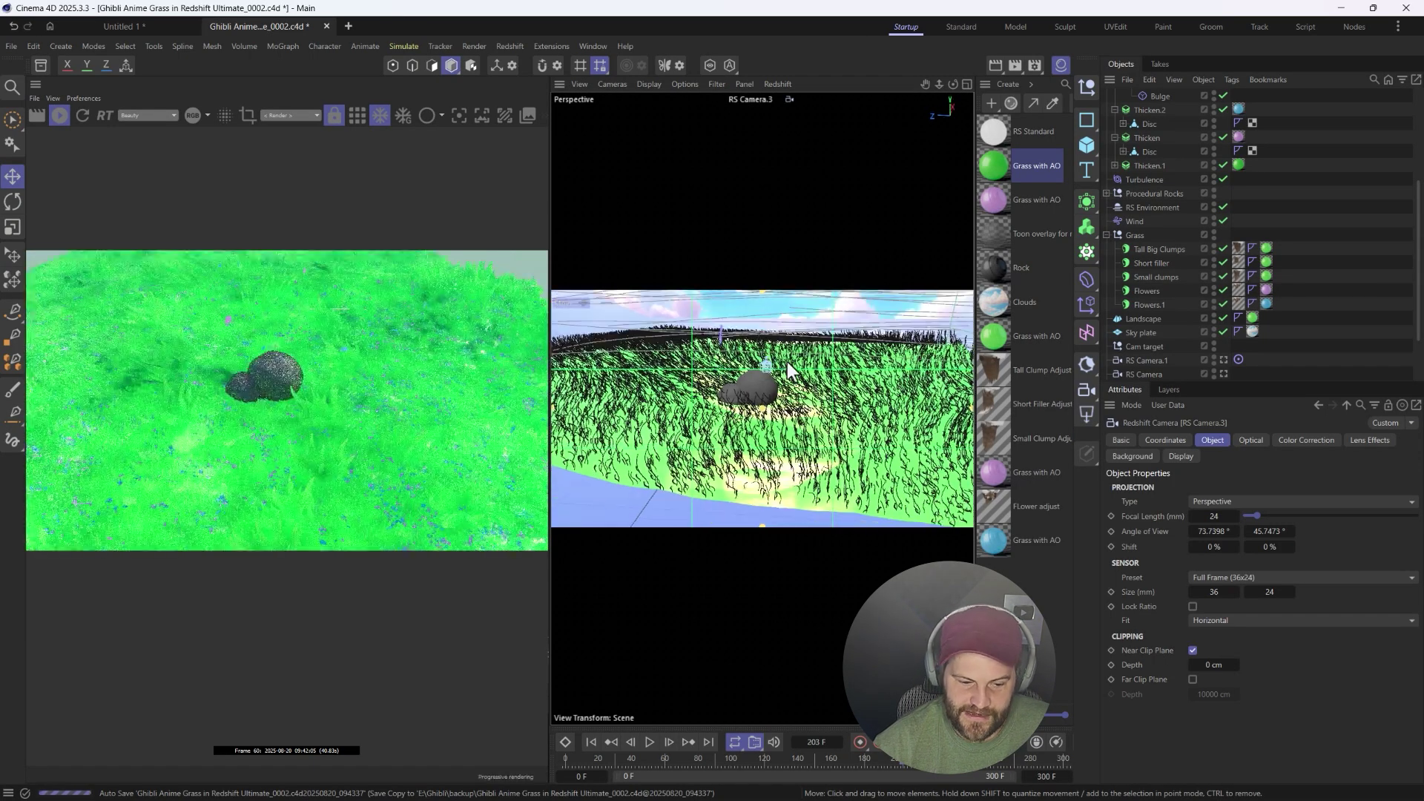
{"action": "right_click_drag", "start_coordinate": [786, 362], "coordinate": [802, 340], "text": "alt"}
{"action": "mouse_move", "coordinate": [750, 403]}
{"action": "right_mouse_down", "text": "alt"}
{"action": "mouse_move", "coordinate": [748, 460]}
{"action": "mouse_move", "coordinate": [750, 420]}
{"action": "right_mouse_up", "text": "alt"}
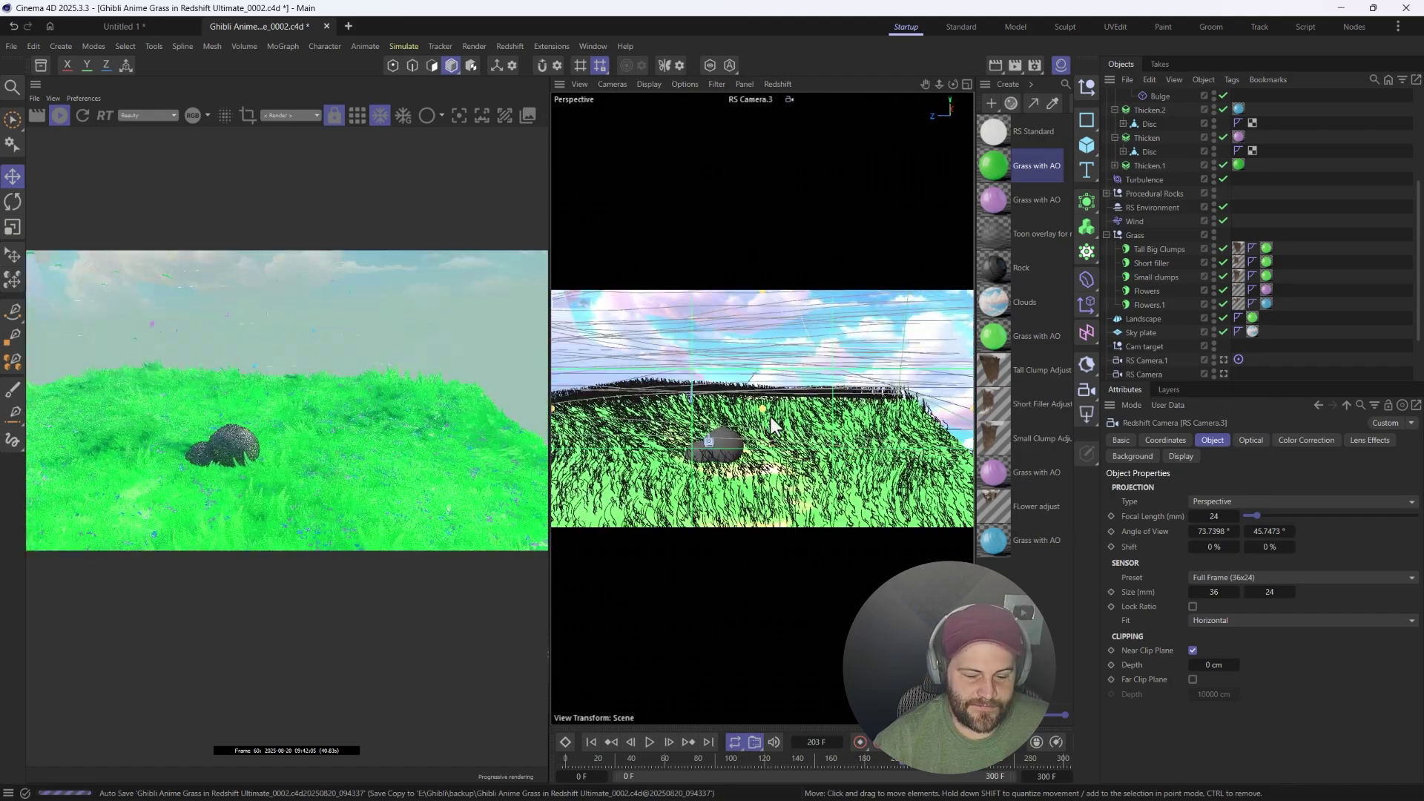
{"action": "left_click_drag", "start_coordinate": [750, 419], "coordinate": [822, 427], "text": "alt"}
{"action": "right_click_drag", "start_coordinate": [822, 424], "coordinate": [825, 406], "text": "alt"}
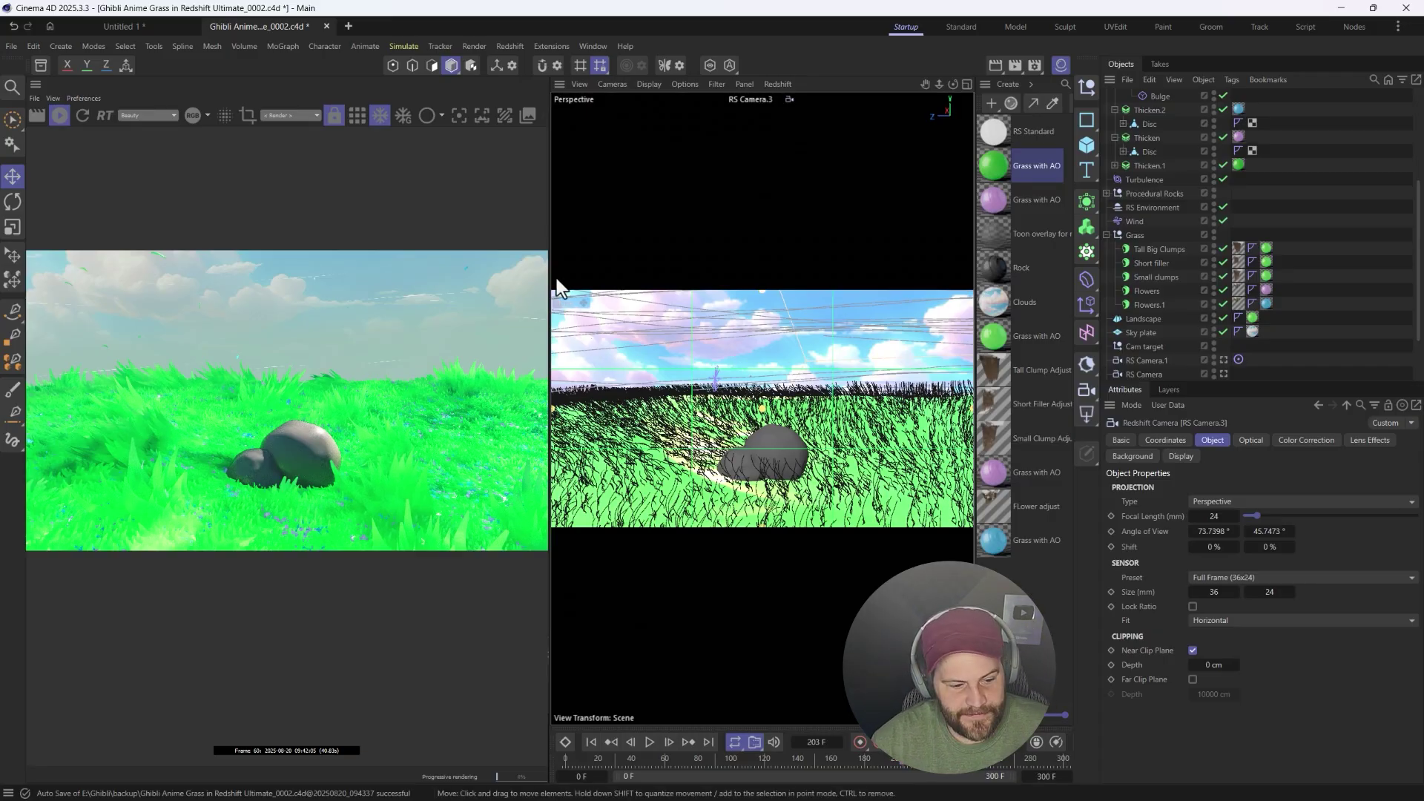
Fold up the Grass group and return the Object Manager list to the top.
{"action": "left_click", "coordinate": [1107, 234]}
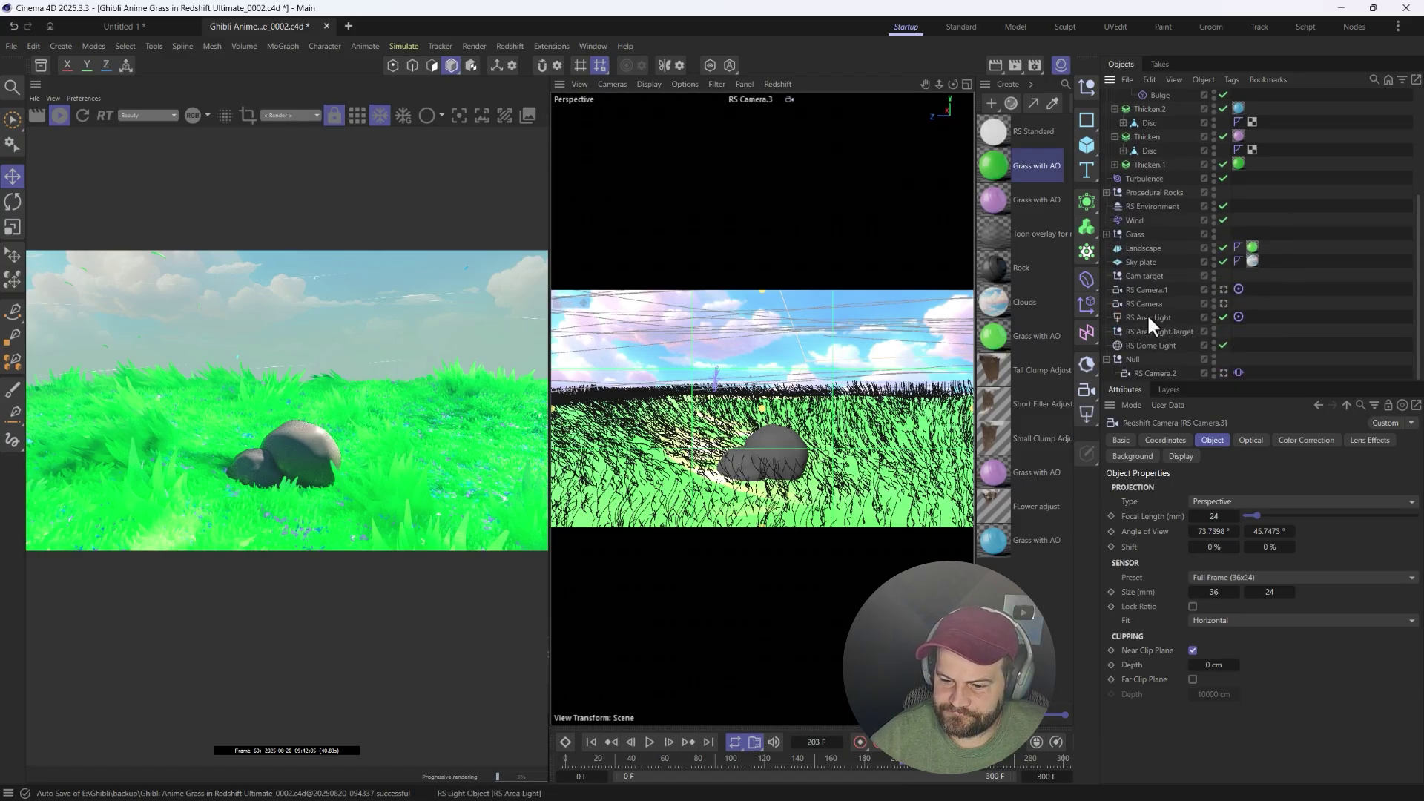
{"action": "scroll", "coordinate": [1146, 313], "scroll_direction": "up", "scroll_amount": 4}
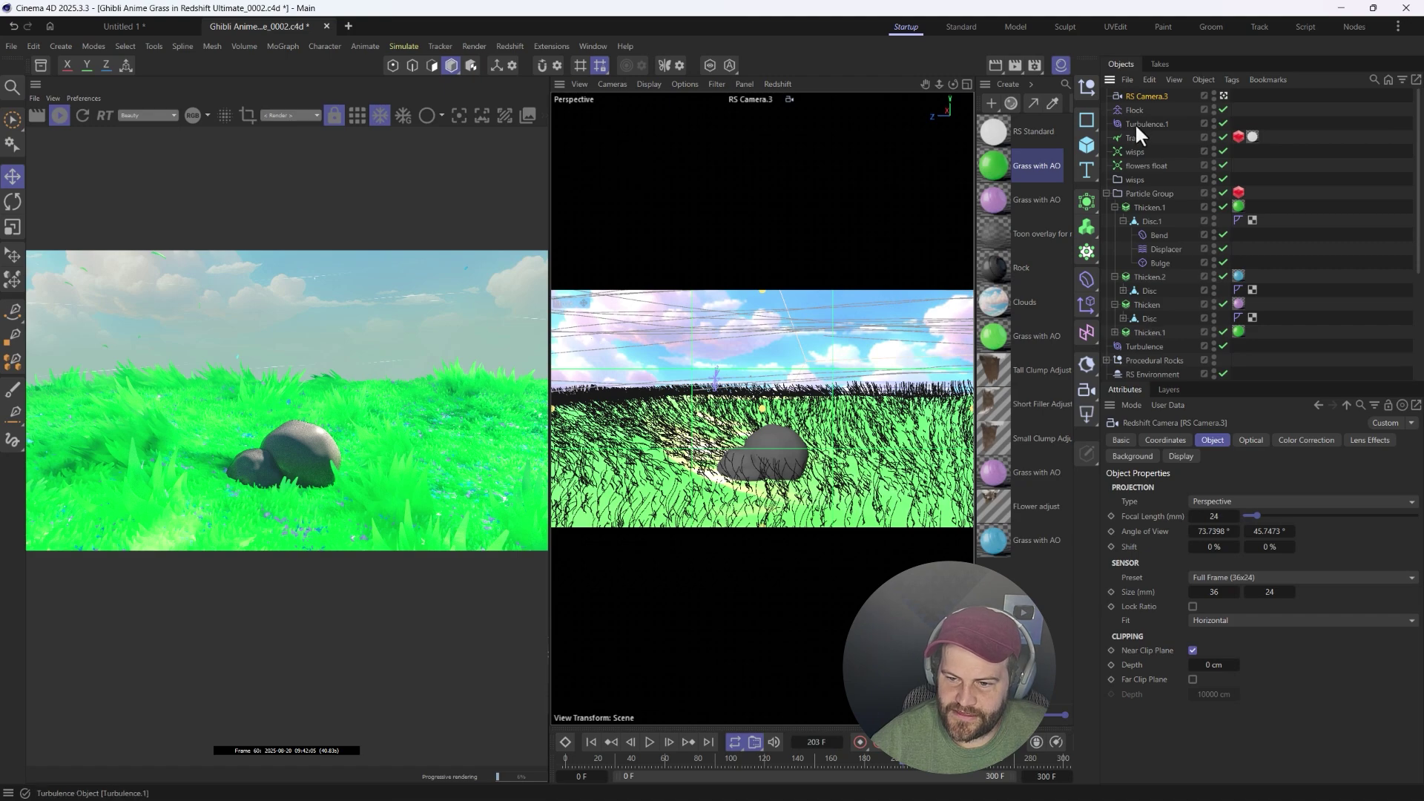